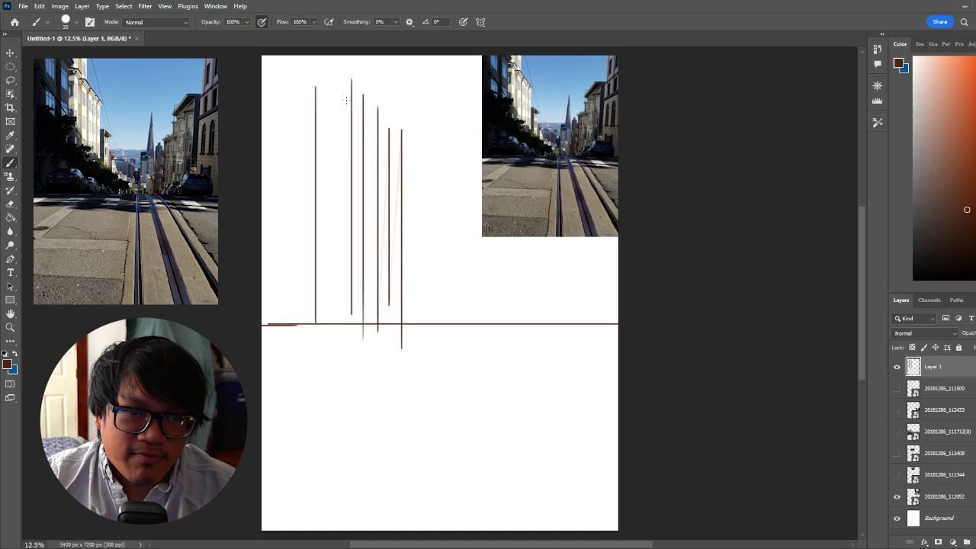
Sketch the sloping roofline and another vertical edge of the left buildings, plus the shorter building beyond them.
drag(345, 109, 409, 148)
drag(271, 55, 327, 81)
drag(339, 101, 344, 326)
key(ctrl+z)
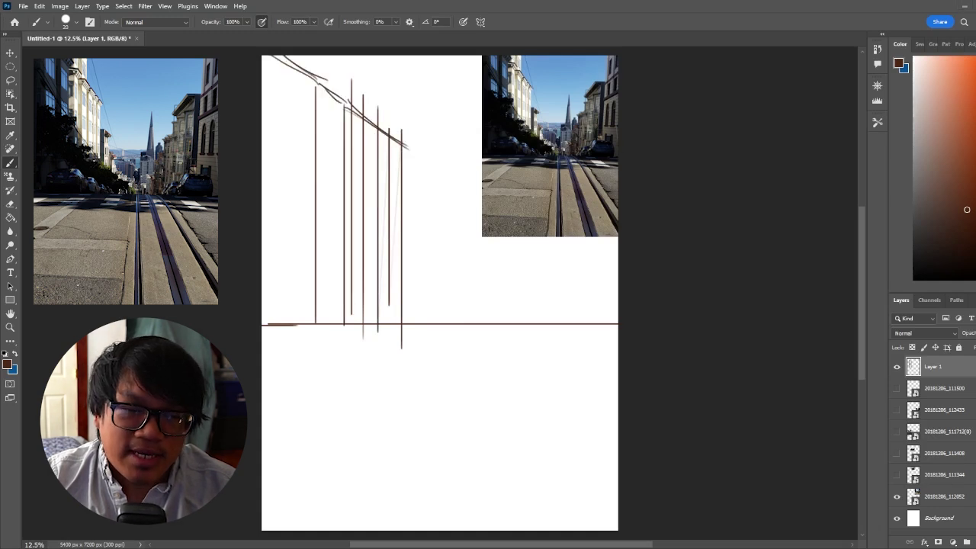
mouse_move(414, 211)
mouse_down()
mouse_move(415, 329)
mouse_move(426, 328)
mouse_up()
drag(411, 208, 437, 225)
Move the reference photo to the canvas's lower-left corner and sketch the nearest right building's edges and sloping rooflines on Layer 1.
key(v)
click(933, 367)
key(b)
mouse_move(551, 179)
mouse_down()
mouse_move(331, 473)
mouse_move(550, 342)
mouse_up()
drag(552, 125, 618, 96)
drag(565, 122, 619, 99)
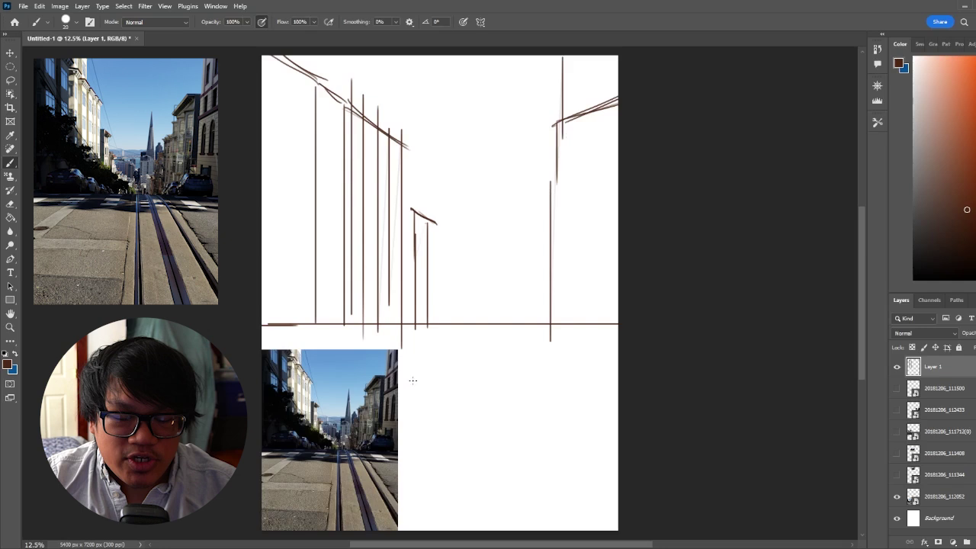
drag(550, 188, 618, 162)
Sketch the vertical edges and receding rooflines of the next buildings along the right side of the street.
drag(517, 181, 516, 323)
drag(526, 158, 527, 333)
drag(539, 151, 539, 334)
drag(514, 171, 531, 168)
mouse_move(526, 159)
mouse_down()
mouse_move(554, 153)
mouse_move(563, 104)
mouse_move(562, 133)
mouse_up()
drag(516, 167, 500, 164)
Sketch the pointed tower and the low distant building blocks on both sides of the street's far end.
drag(497, 205, 503, 335)
key(ctrl+z)
drag(493, 298, 493, 323)
ctrl+click(452, 250)
drag(471, 259, 478, 329)
key(ctrl+z)
drag(489, 144, 482, 264)
drag(489, 145, 502, 259)
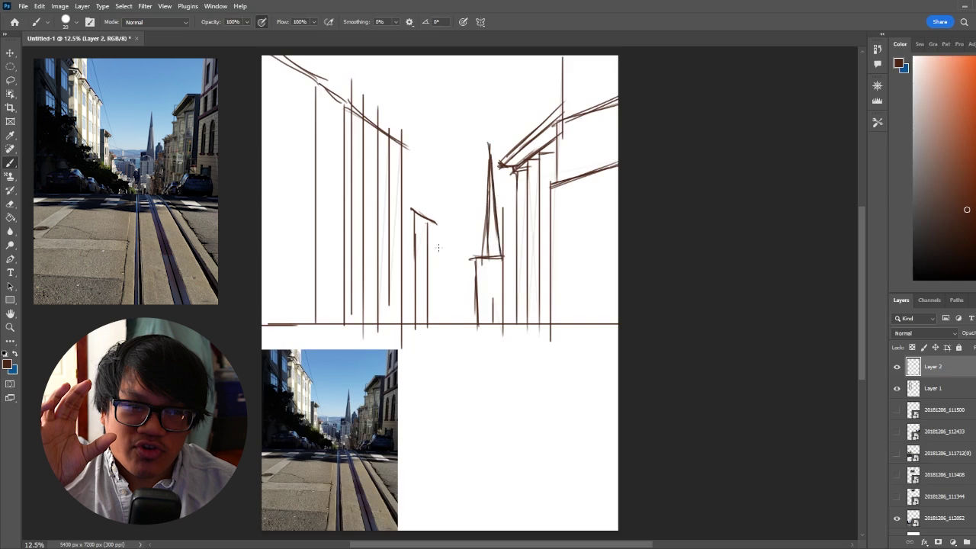
drag(426, 258, 452, 262)
Sketch the curved cable car tracks running from the horizon line down to the canvas's lower edge.
drag(451, 259, 463, 511)
key(ctrl+z)
drag(442, 324, 443, 531)
mouse_move(455, 323)
mouse_down()
mouse_move(456, 530)
mouse_move(444, 531)
mouse_up()
key(ctrl+z)
key(ctrl+z)
key(ctrl+z)
drag(454, 323, 463, 531)
mouse_move(463, 325)
mouse_down()
mouse_move(490, 531)
mouse_move(519, 530)
mouse_up()
drag(500, 324, 557, 530)
mouse_move(508, 325)
mouse_down()
mouse_move(564, 446)
mouse_move(579, 531)
mouse_up()
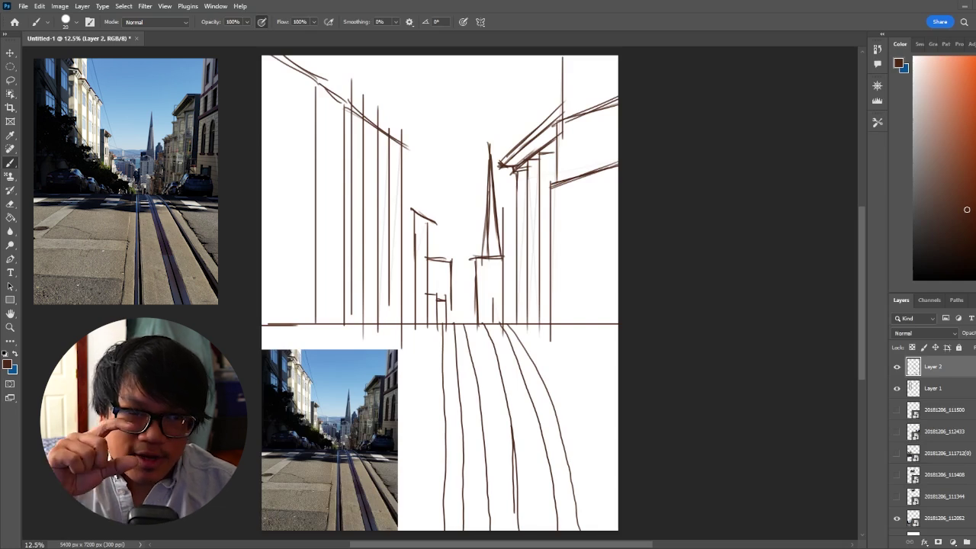
Hide the reference photo layer 20181206_112052 and deselect it.
click(10, 53)
click(329, 440)
click(897, 518)
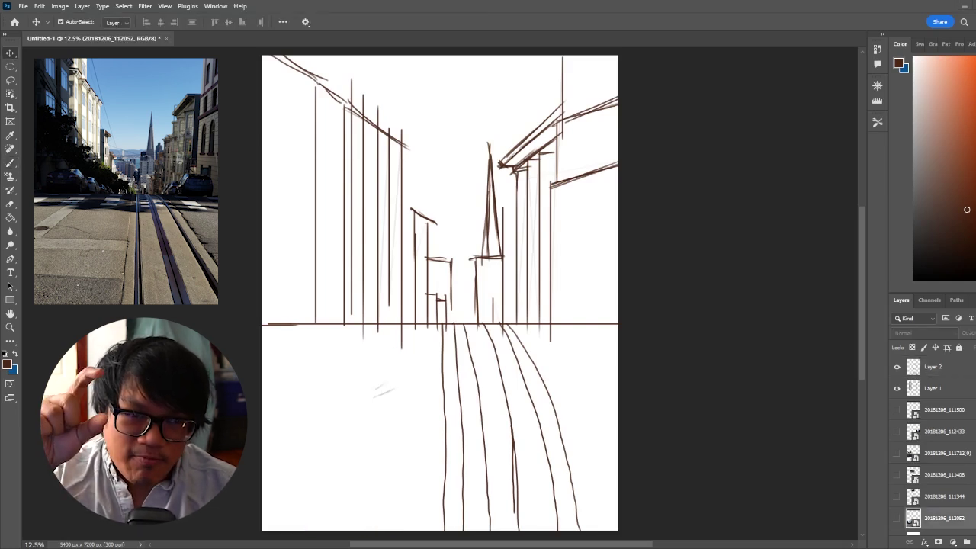
click(675, 345)
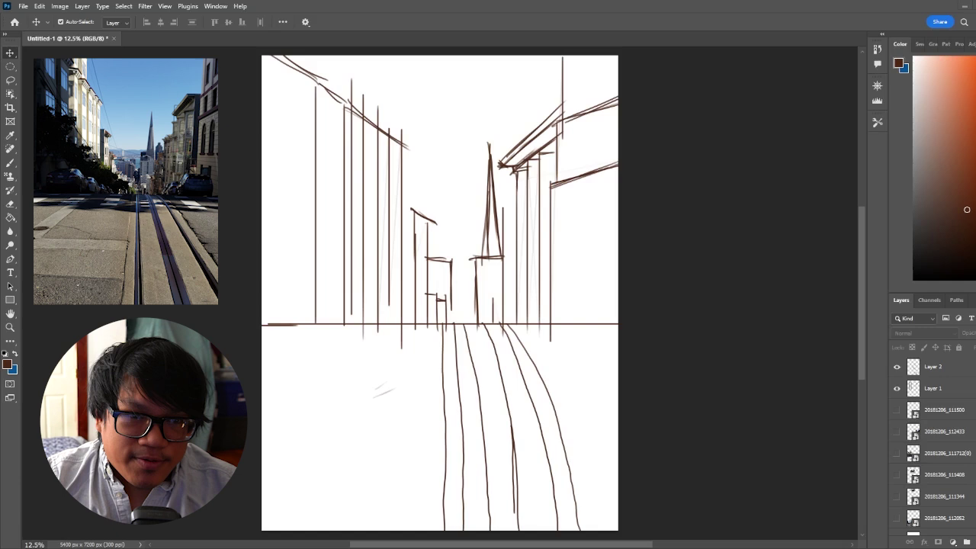
Sketch the body, roof and rear outline of a parked car on the horizon line in front of the left buildings.
key(b)
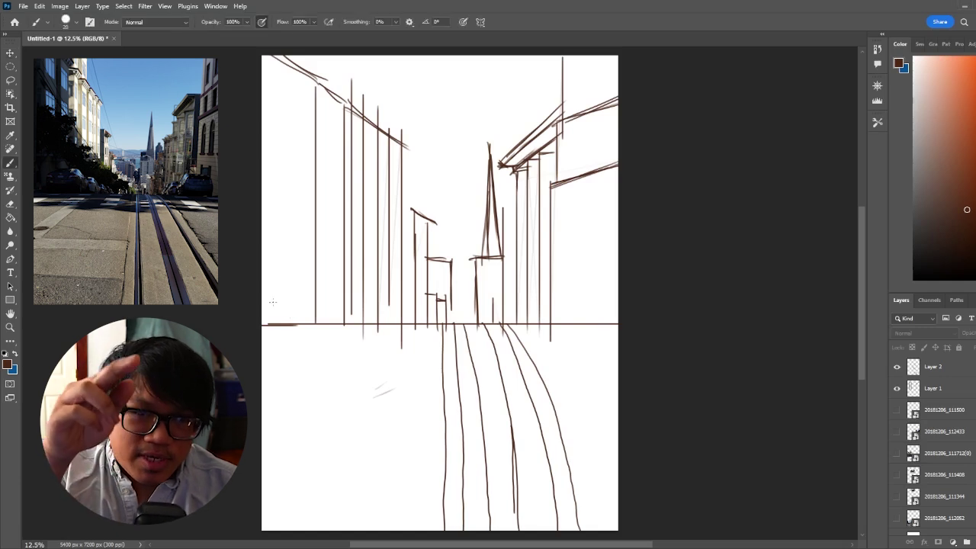
drag(282, 325, 295, 295)
mouse_move(289, 295)
mouse_down()
mouse_move(339, 315)
mouse_move(358, 281)
mouse_up()
key(ctrl+z)
drag(292, 295, 346, 295)
mouse_move(346, 296)
mouse_down()
mouse_move(349, 321)
mouse_move(380, 318)
mouse_up()
drag(289, 312, 340, 312)
drag(347, 318, 379, 320)
drag(298, 290, 342, 288)
drag(341, 292, 354, 282)
drag(289, 316, 344, 318)
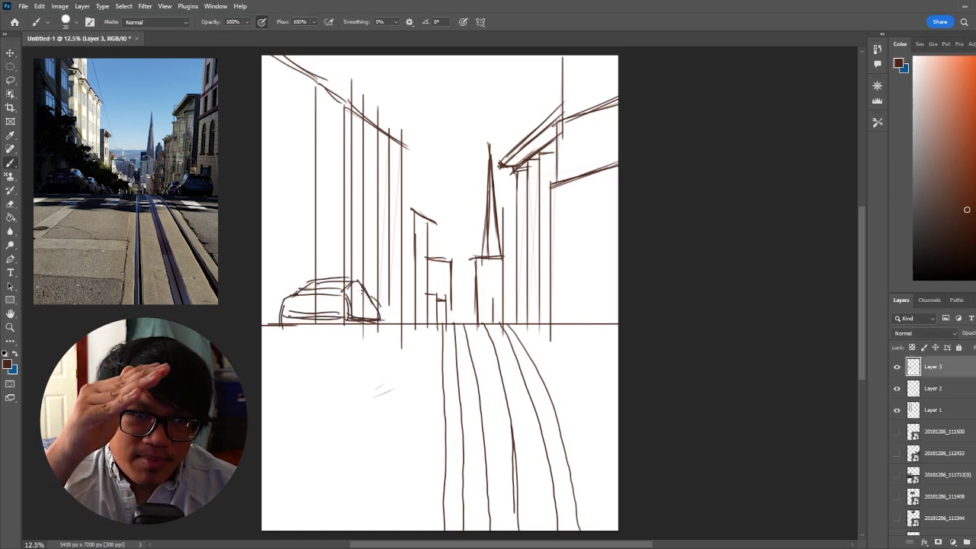
Add side windows and wheels to the left car, a smaller car beyond it and a perspective guide line.
drag(355, 283, 376, 295)
drag(351, 295, 375, 304)
drag(376, 294, 379, 314)
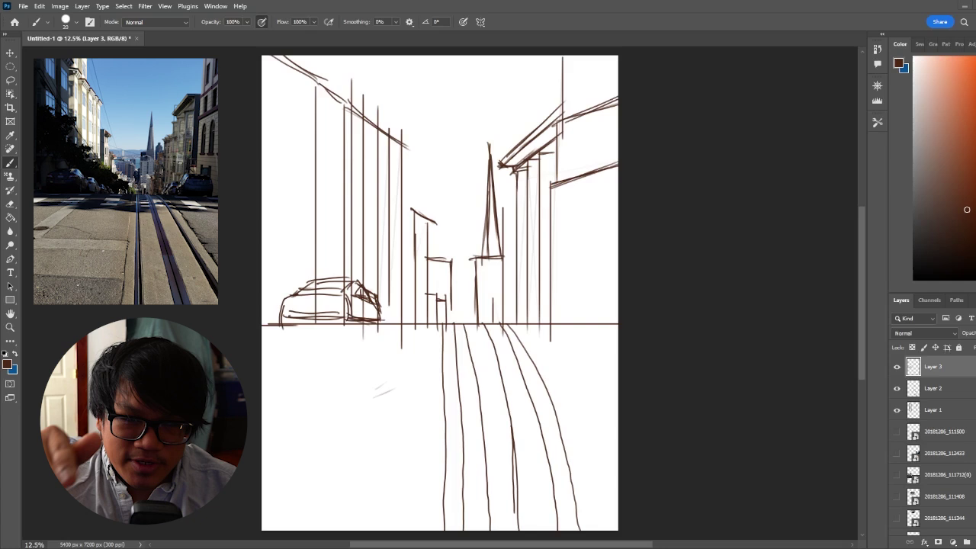
mouse_move(355, 311)
mouse_down()
mouse_move(357, 332)
mouse_move(376, 330)
mouse_up()
mouse_move(372, 305)
mouse_down()
mouse_move(401, 297)
mouse_move(405, 321)
mouse_move(396, 328)
mouse_up()
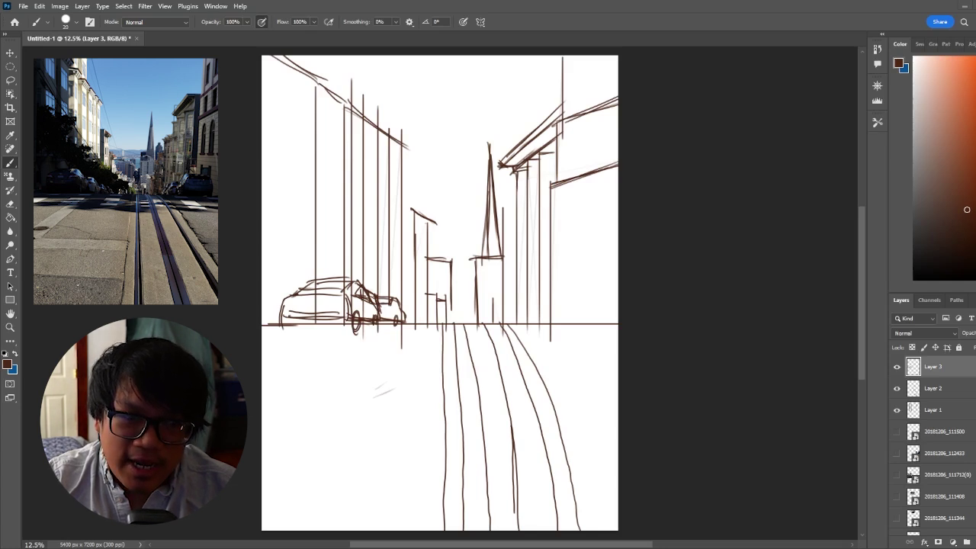
drag(351, 275, 419, 316)
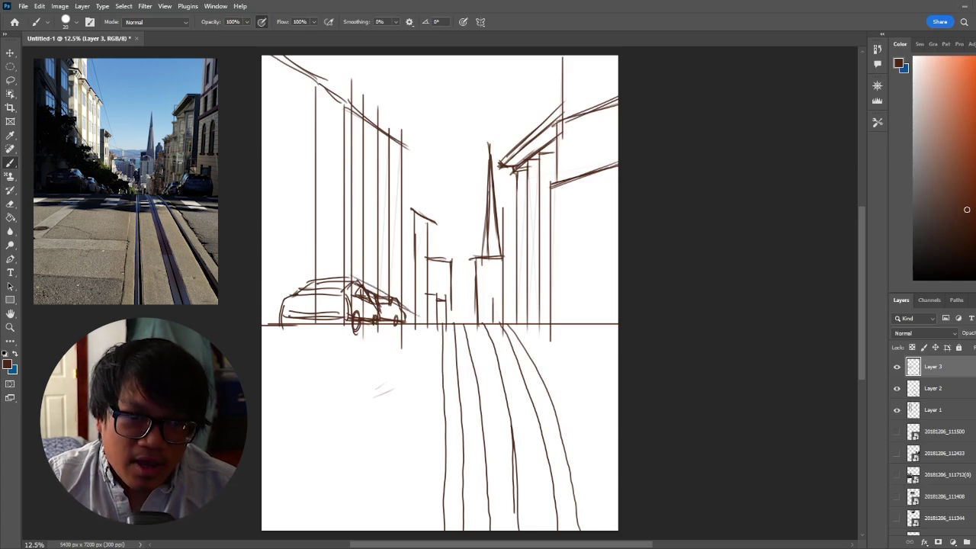
Erase the parked car sketch in front of the left buildings.
key(e)
drag(286, 301, 412, 311)
key(b)
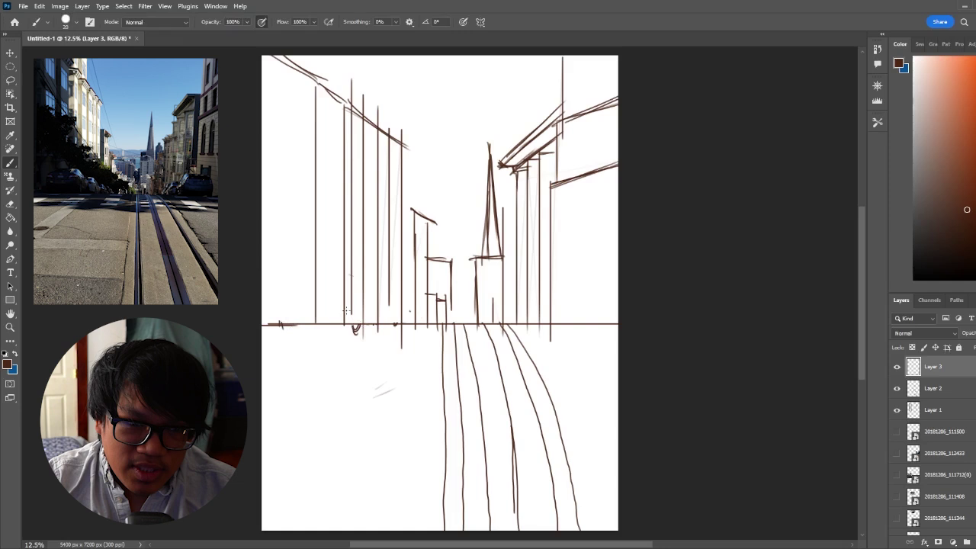
Redraw the left parked car along perspective guide lines, with a roof, wheels and rear details.
drag(307, 275, 414, 314)
key(ctrl+z)
drag(326, 259, 422, 318)
drag(279, 275, 355, 276)
drag(272, 312, 352, 311)
mouse_move(294, 271)
mouse_down()
mouse_move(362, 288)
mouse_move(385, 311)
mouse_move(350, 331)
mouse_move(345, 280)
mouse_up()
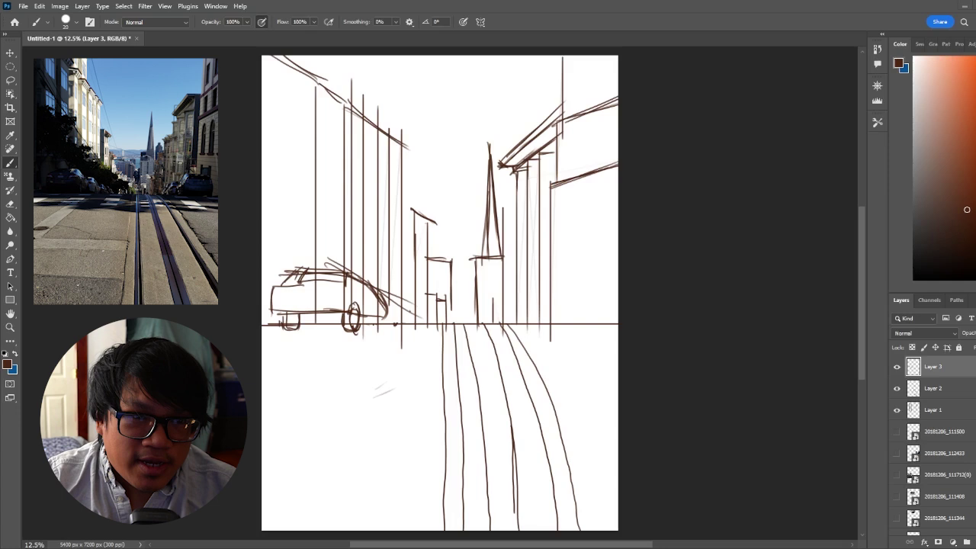
drag(324, 286, 338, 311)
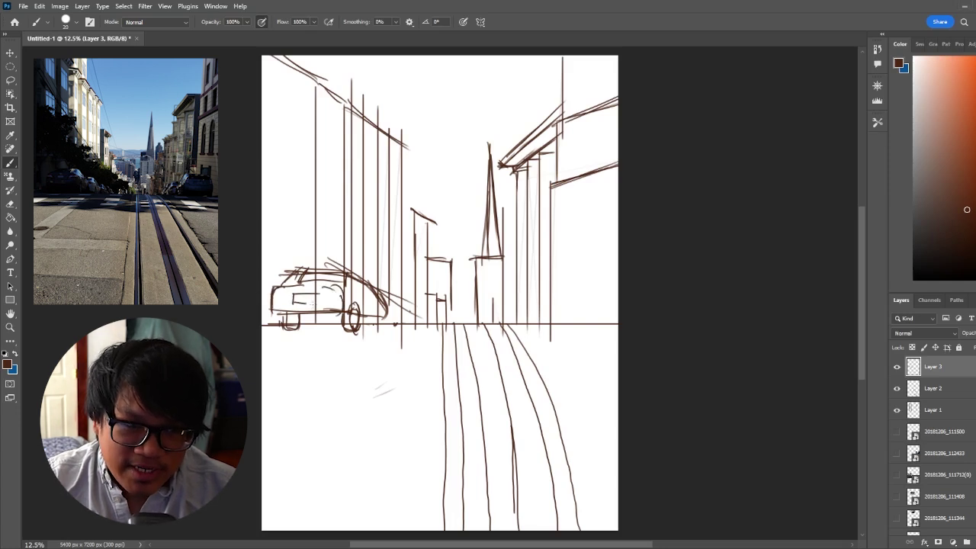
Lasso the redrawn left car, delete it and clear the selection.
key(l)
drag(269, 260, 270, 263)
key(Delete)
key(ctrl+d)
Sketch a lower parked car at the left of the street with its side receding along a perspective guide.
key(b)
mouse_move(288, 288)
mouse_down()
mouse_move(284, 315)
mouse_move(358, 276)
mouse_move(377, 307)
mouse_up()
drag(332, 313, 383, 317)
mouse_move(355, 281)
mouse_down()
mouse_move(372, 300)
mouse_move(407, 308)
mouse_up()
Sketch a row of progressively smaller parked cars receding beyond the nearest left car.
scroll(440, 297, up, 1)
drag(394, 304, 413, 326)
drag(383, 335, 417, 337)
drag(337, 328, 414, 342)
drag(394, 305, 417, 340)
drag(398, 318, 437, 340)
drag(433, 330, 442, 340)
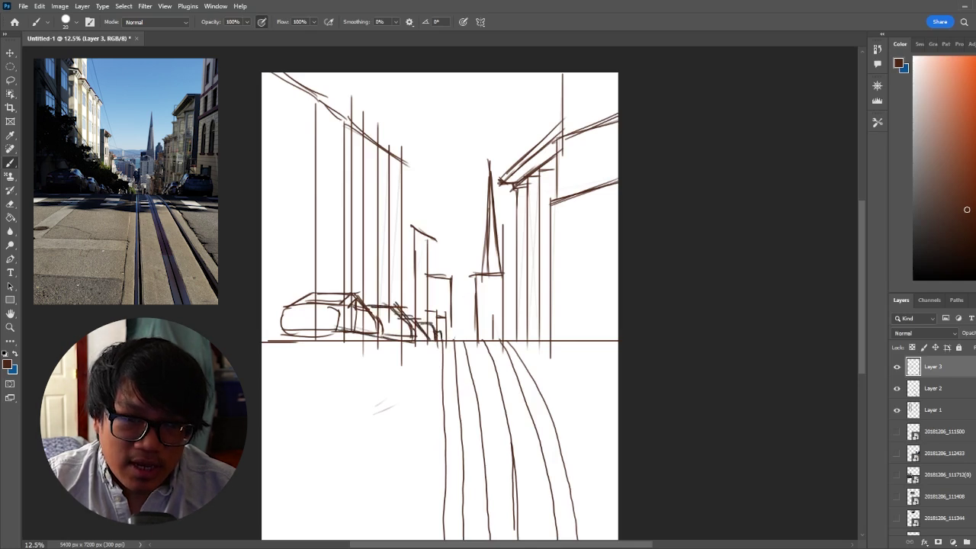
Draw the overhead cables across the left buildings and add the distant structures at the street's vanishing area.
drag(453, 305, 454, 346)
mouse_move(473, 299)
mouse_down()
mouse_move(474, 347)
mouse_move(479, 299)
mouse_up()
mouse_move(427, 258)
mouse_down()
mouse_move(480, 253)
mouse_move(493, 271)
mouse_up()
drag(263, 124, 420, 313)
drag(387, 74, 439, 234)
drag(433, 281, 465, 277)
mouse_move(458, 278)
mouse_down()
mouse_move(459, 327)
mouse_move(443, 326)
mouse_up()
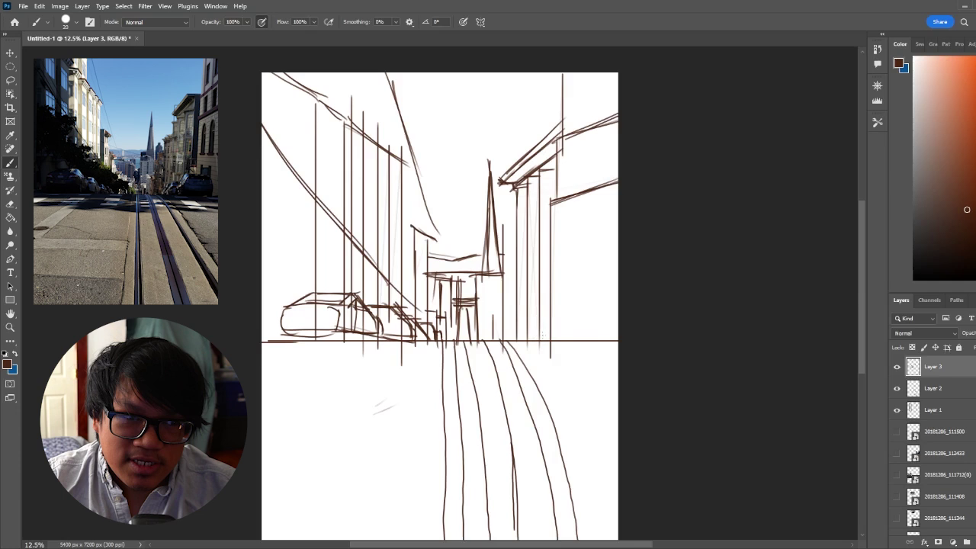
Sketch the parked car on the right side of the street with its rear, side, plate area and wheels.
drag(534, 295, 525, 336)
mouse_move(548, 305)
mouse_down()
mouse_move(610, 338)
mouse_move(597, 292)
mouse_up()
drag(523, 338, 561, 335)
drag(607, 308, 610, 334)
mouse_move(557, 306)
mouse_down()
mouse_move(607, 328)
mouse_move(593, 320)
mouse_up()
drag(543, 327, 537, 347)
drag(531, 299, 546, 314)
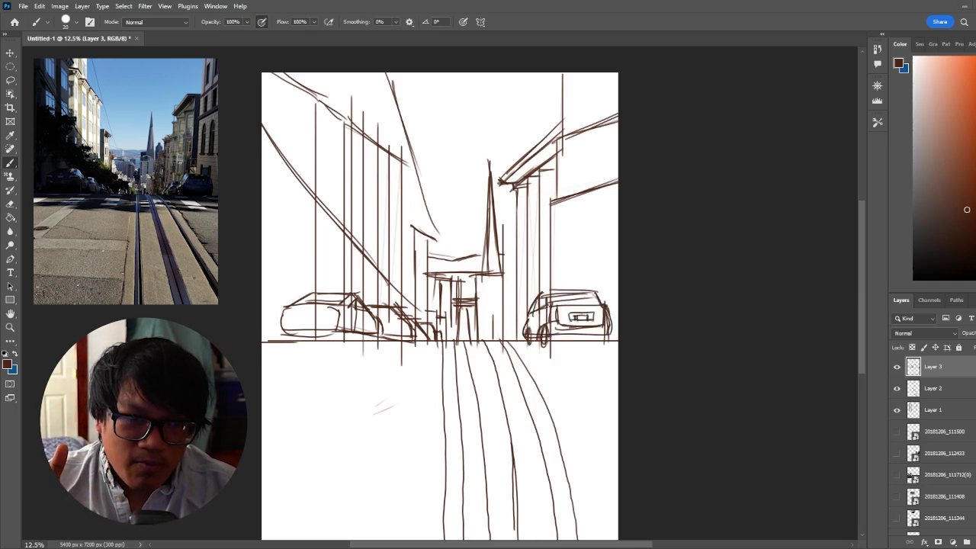
drag(590, 334, 606, 343)
drag(543, 336, 557, 346)
Sketch smaller cars receding beyond the right car and refine the distant cars on the left.
mouse_move(514, 310)
mouse_down()
mouse_move(524, 314)
mouse_move(504, 340)
mouse_up()
mouse_move(512, 313)
mouse_down()
mouse_move(532, 335)
mouse_move(517, 345)
mouse_up()
drag(512, 317, 494, 340)
drag(407, 315, 414, 324)
drag(414, 319, 428, 340)
Draw the wheels of the nearest left car, undoing the first attempt and redrawing them.
drag(327, 332, 347, 344)
drag(287, 331, 304, 348)
key(ctrl+z)
key(ctrl+z)
key(ctrl+z)
drag(343, 323, 343, 346)
drag(289, 332, 298, 345)
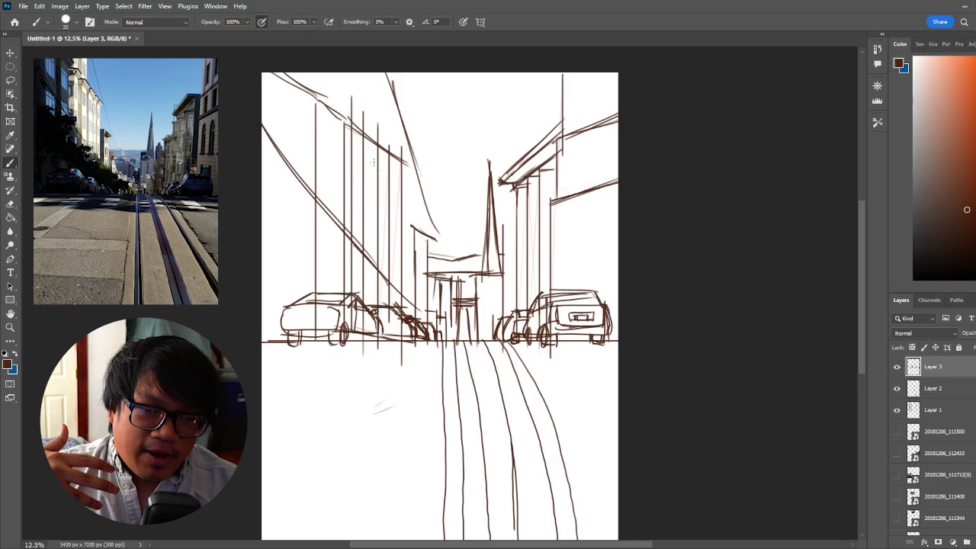
Erase stray vertical lines on the tall left building and redraw its vertical edges on Layer 1.
key(e)
mouse_move(350, 112)
mouse_down()
mouse_move(365, 127)
mouse_move(377, 302)
mouse_up()
click(937, 390)
click(937, 411)
key(b)
mouse_move(369, 136)
mouse_down()
mouse_move(368, 303)
mouse_move(382, 305)
mouse_up()
key(e)
mouse_move(402, 160)
mouse_down()
mouse_move(401, 311)
mouse_move(395, 305)
mouse_up()
key(b)
drag(411, 174, 412, 314)
Draw the stepped cornice along the tall left building's receding roofline.
drag(331, 108, 378, 125)
drag(388, 134, 388, 146)
drag(389, 141, 405, 159)
drag(405, 156, 417, 165)
Draw the receding floor lines across the tall left building's facade.
mouse_move(355, 151)
mouse_down()
mouse_move(356, 186)
mouse_move(420, 211)
mouse_up()
drag(346, 211, 413, 230)
drag(345, 240, 413, 260)
drag(349, 272, 411, 277)
Draw the vertical window divisions and window edges on the tall left building's facade.
key(e)
key(b)
mouse_move(364, 184)
mouse_down()
mouse_move(365, 291)
mouse_move(370, 230)
mouse_move(371, 275)
mouse_up()
drag(382, 250, 382, 277)
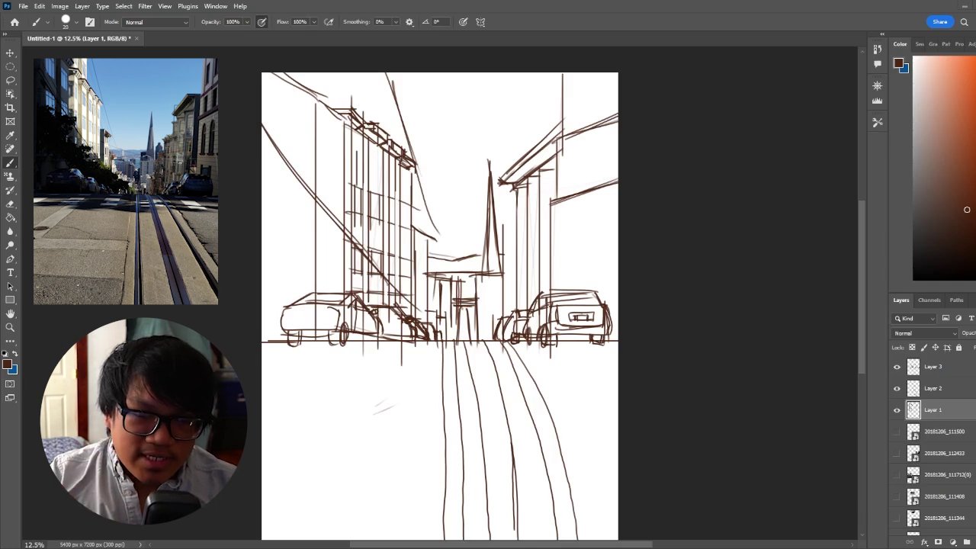
drag(398, 159, 399, 302)
drag(391, 196, 391, 226)
drag(393, 254, 393, 277)
mouse_move(409, 204)
mouse_down()
mouse_move(409, 229)
mouse_move(378, 220)
mouse_up()
Select the windows on the tall left building's facade with the polygonal lasso, apply Free Transform and deselect.
key(l)
click(353, 179)
click(362, 180)
click(362, 276)
click(353, 276)
click(370, 184)
click(381, 280)
click(401, 203)
click(410, 289)
key(ctrl+t)
key(Return)
key(ctrl+d)
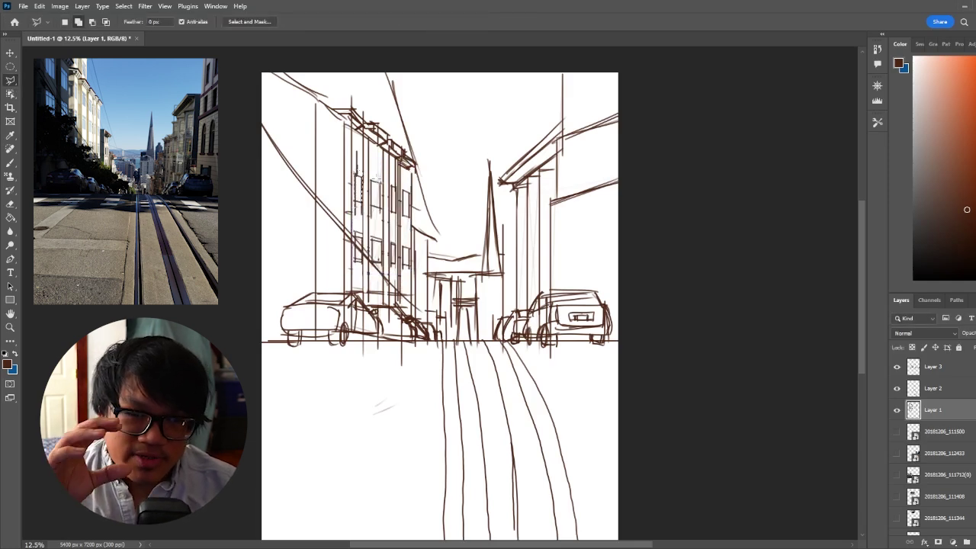
key(ctrl+t)
key(Return)
key(ctrl+d)
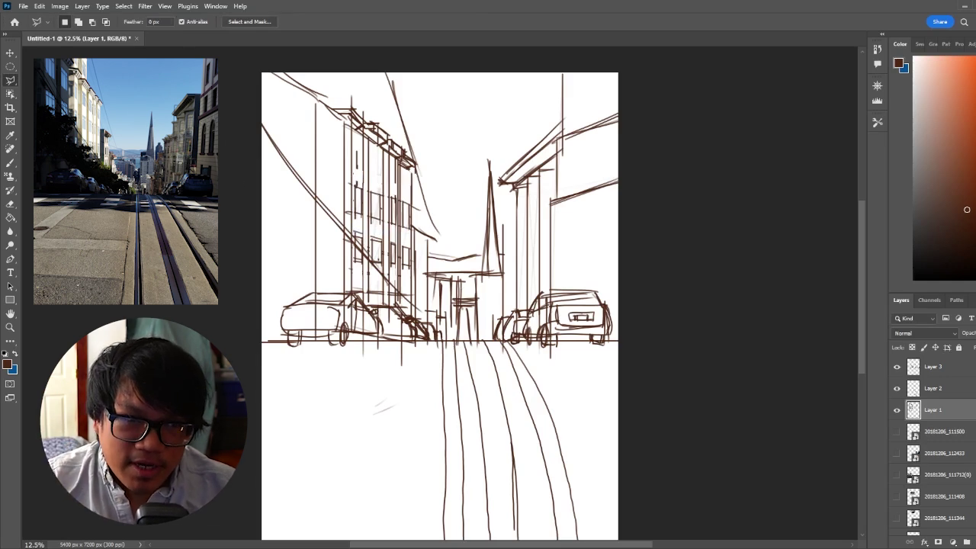
Save the document as 01_ENV-Studies.psd and draw a horizontal line from the canvas's left edge to the tall left building.
key(ctrl+s)
key(b)
drag(262, 287, 345, 287)
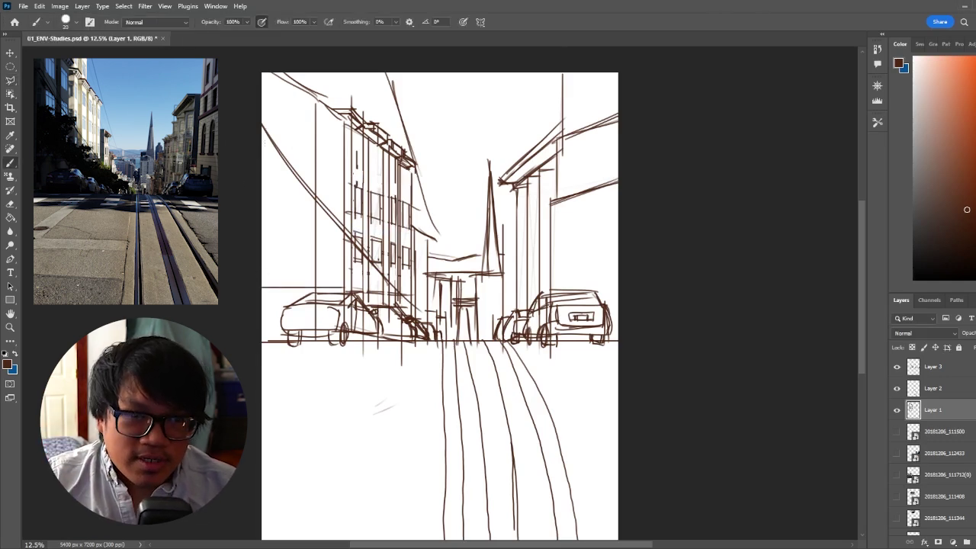
Draw the vertical wall lines on the nearest left building's facade, undoing misplaced strokes.
drag(291, 82, 291, 287)
key(ctrl+z)
drag(302, 93, 303, 296)
drag(273, 76, 273, 287)
drag(304, 102, 315, 101)
drag(338, 117, 337, 291)
key(ctrl+z)
Add the missing window edges on the middle and lower floors of the tall left building.
mouse_move(340, 185)
mouse_down()
mouse_move(340, 214)
mouse_move(347, 183)
mouse_up()
drag(340, 211, 341, 262)
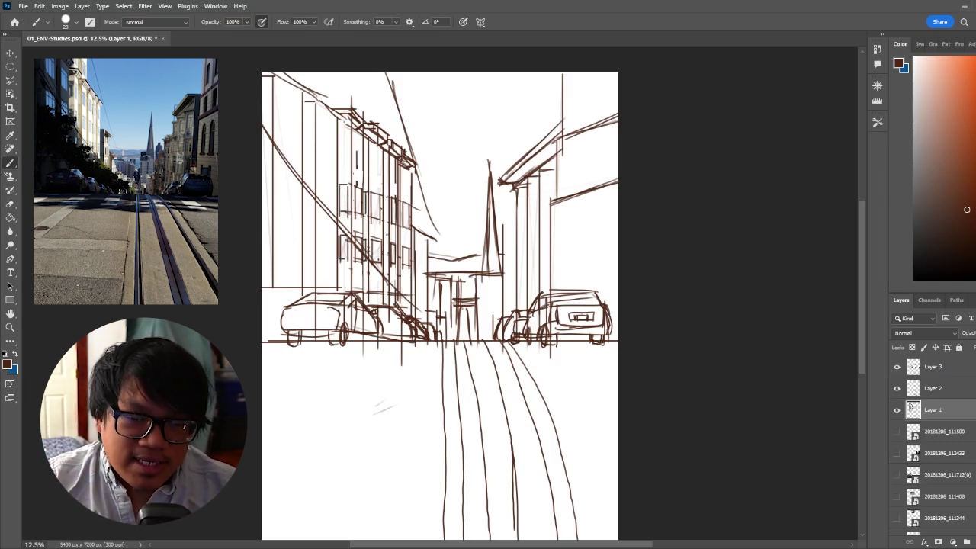
drag(384, 244, 386, 261)
Draw the receding row of windows across the tall left building's top floor.
mouse_move(340, 134)
mouse_down()
mouse_move(340, 166)
mouse_move(355, 169)
mouse_up()
drag(355, 138, 360, 167)
drag(372, 146, 372, 171)
drag(372, 147, 380, 174)
drag(391, 159, 391, 176)
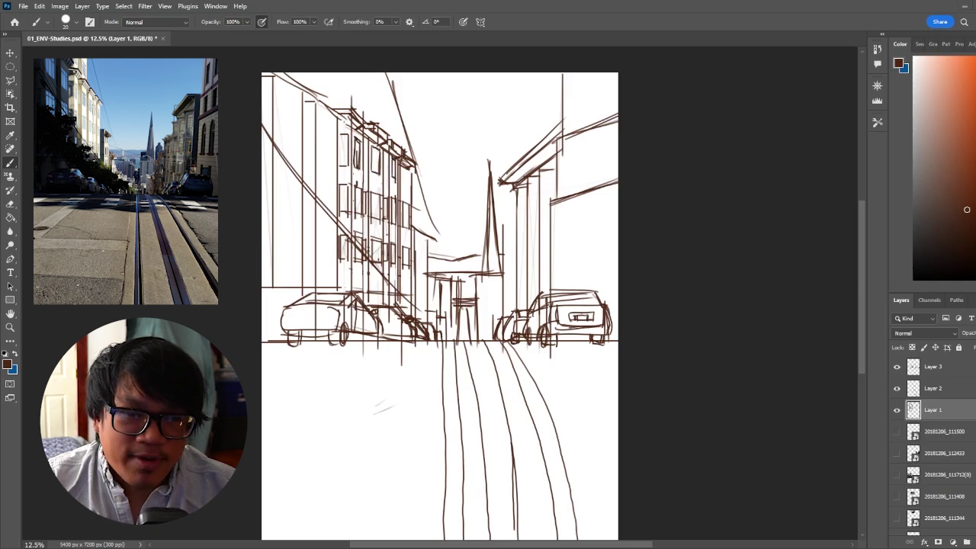
drag(403, 168, 402, 185)
mouse_move(410, 170)
mouse_down()
mouse_move(410, 187)
mouse_move(412, 174)
mouse_up()
drag(389, 160, 397, 165)
drag(372, 147, 381, 154)
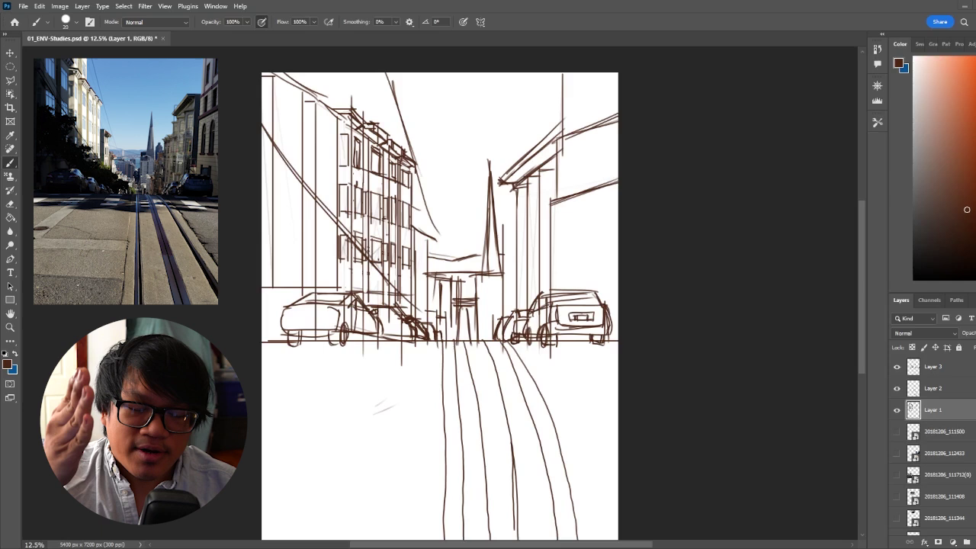
Draw the two upper window frames on the nearest left building in perspective.
drag(321, 122, 335, 129)
drag(277, 101, 278, 137)
drag(278, 100, 300, 113)
mouse_move(300, 113)
mouse_down()
mouse_move(300, 154)
mouse_move(321, 159)
mouse_up()
drag(334, 128, 335, 161)
drag(278, 136, 333, 179)
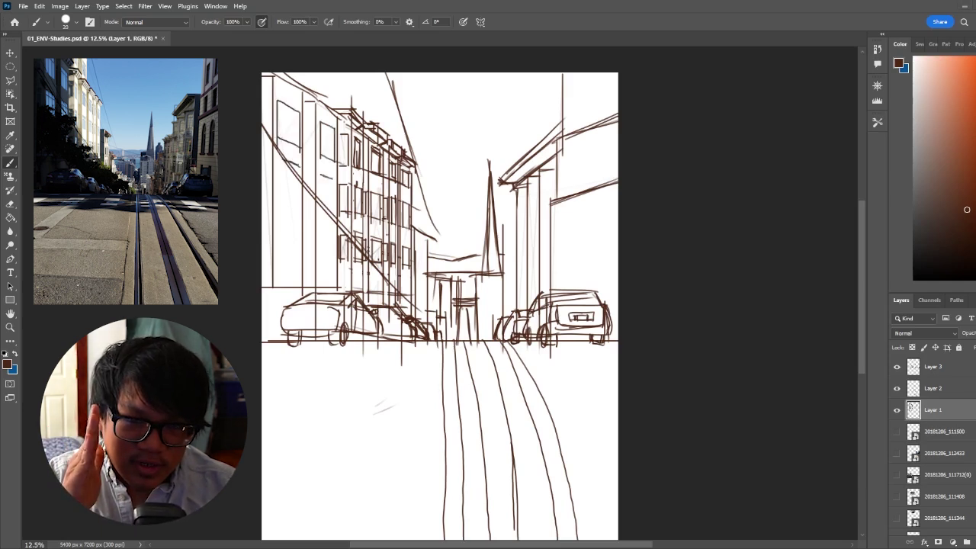
Draw the sides and sills of the second row of windows on the nearest left building.
drag(278, 162, 278, 200)
mouse_move(299, 166)
mouse_down()
mouse_move(299, 202)
mouse_move(319, 206)
mouse_up()
drag(334, 180, 334, 209)
drag(277, 192, 300, 200)
drag(319, 203, 336, 210)
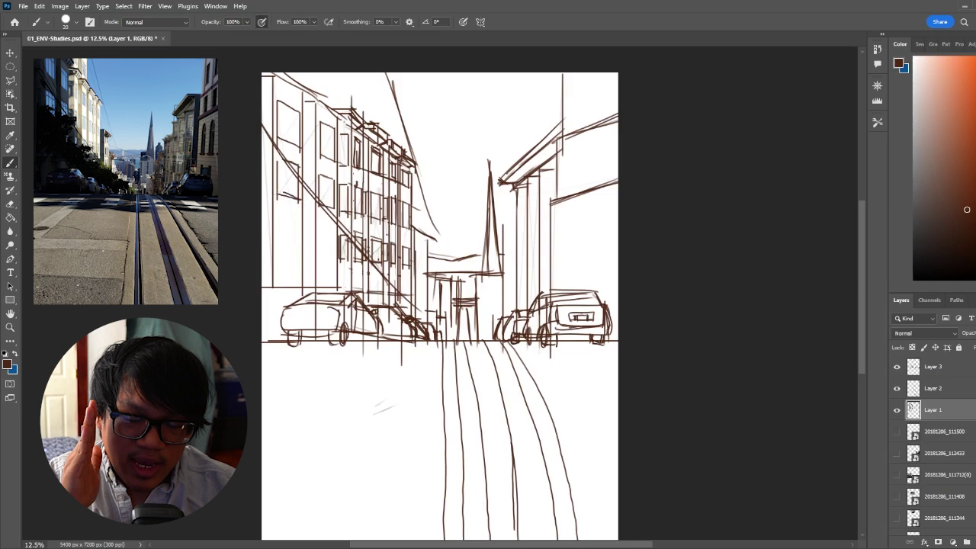
Divide the windows of the nearest left building and the tall building beside it with vertical mullions.
drag(293, 108, 293, 144)
mouse_move(325, 125)
mouse_down()
mouse_move(325, 158)
mouse_move(285, 197)
mouse_up()
drag(331, 176, 331, 204)
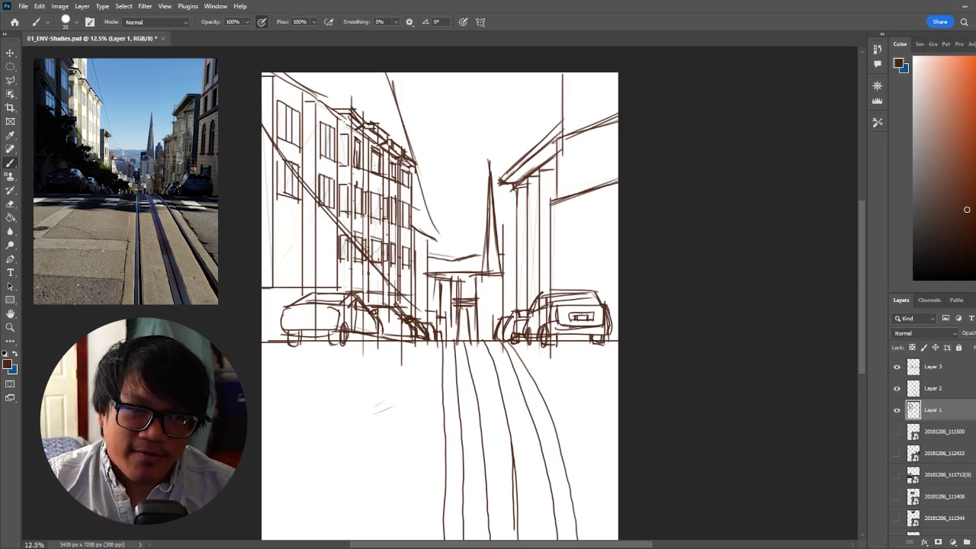
drag(340, 135, 343, 212)
drag(377, 193, 377, 219)
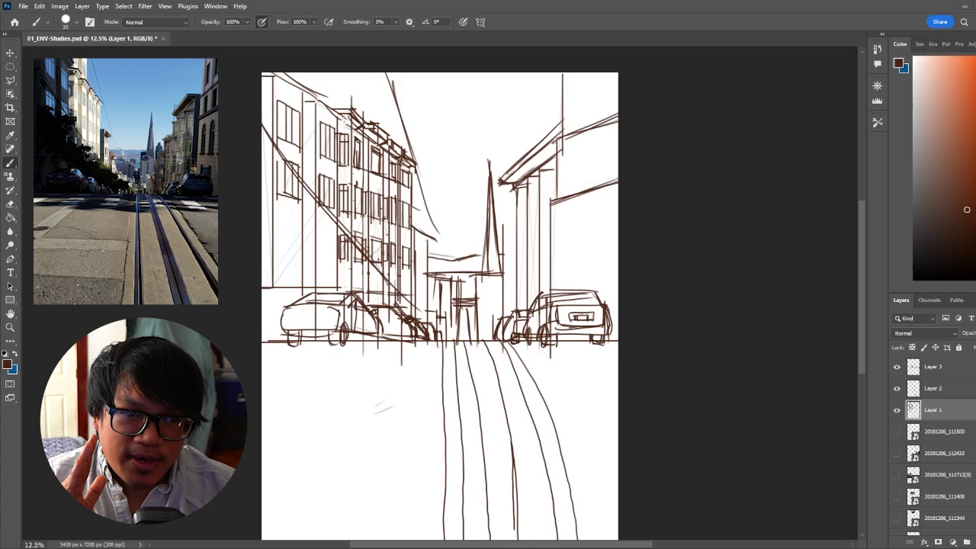
Draw two arched windows with sills on the right foreground building and a second ledge line above them.
drag(559, 258, 592, 258)
drag(560, 215, 559, 263)
mouse_move(570, 210)
mouse_down()
mouse_move(570, 264)
mouse_move(582, 264)
mouse_up()
drag(595, 205, 594, 256)
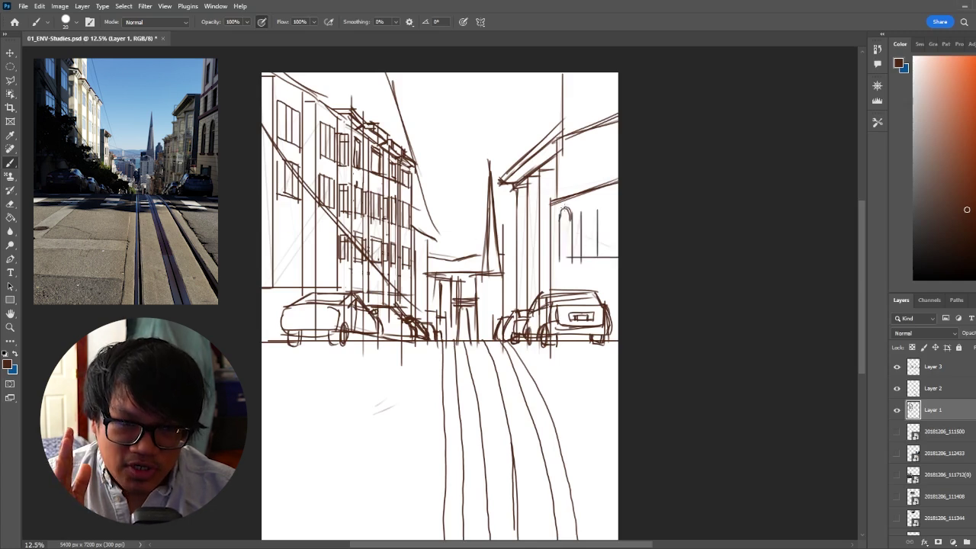
drag(559, 222, 572, 221)
drag(580, 221, 599, 221)
drag(545, 203, 618, 169)
drag(557, 265, 600, 264)
drag(581, 266, 601, 266)
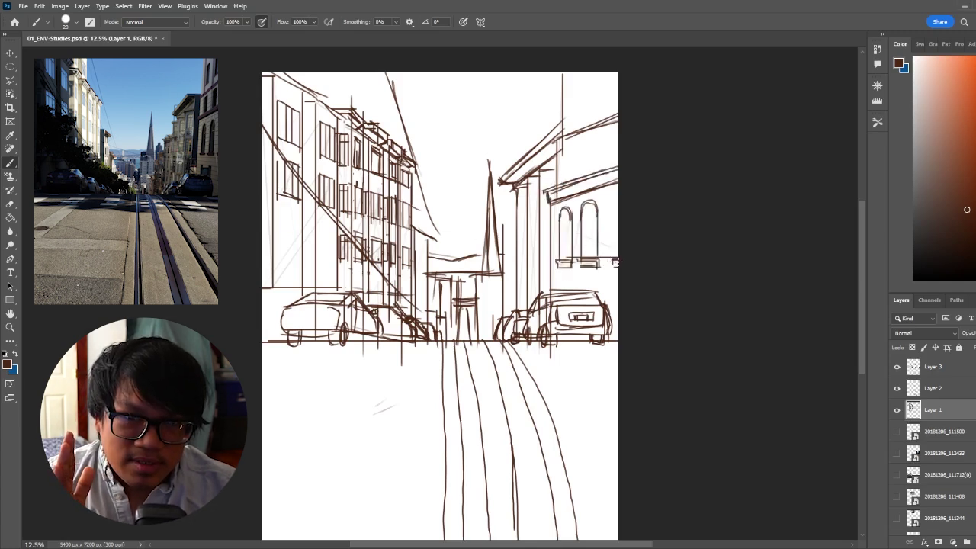
Draw the vertical window edges on the right foreground building's storeys above the ledge.
drag(573, 73, 573, 128)
mouse_move(602, 73)
mouse_down()
mouse_move(602, 125)
mouse_move(576, 182)
mouse_up()
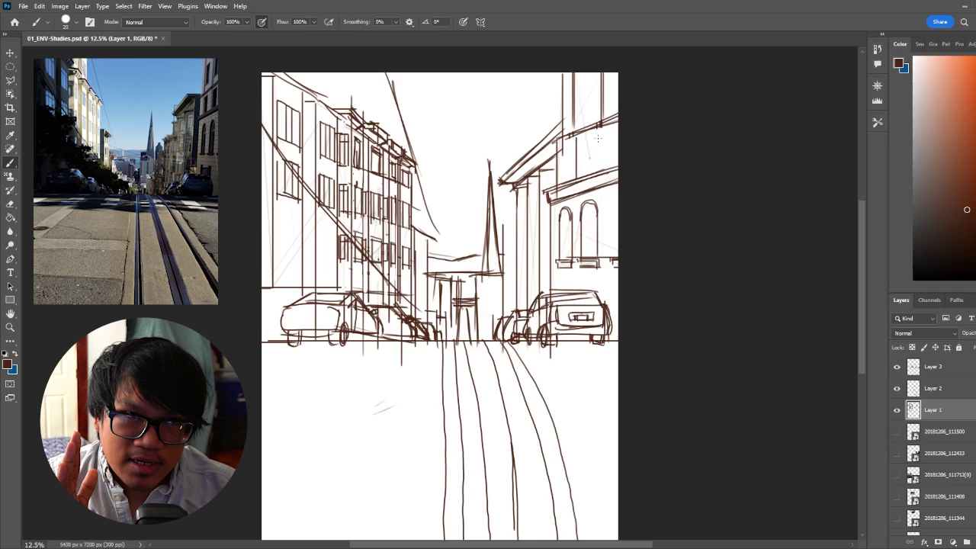
drag(597, 128, 598, 174)
drag(608, 130, 609, 183)
drag(578, 143, 561, 186)
drag(579, 131, 579, 176)
drag(568, 152, 566, 183)
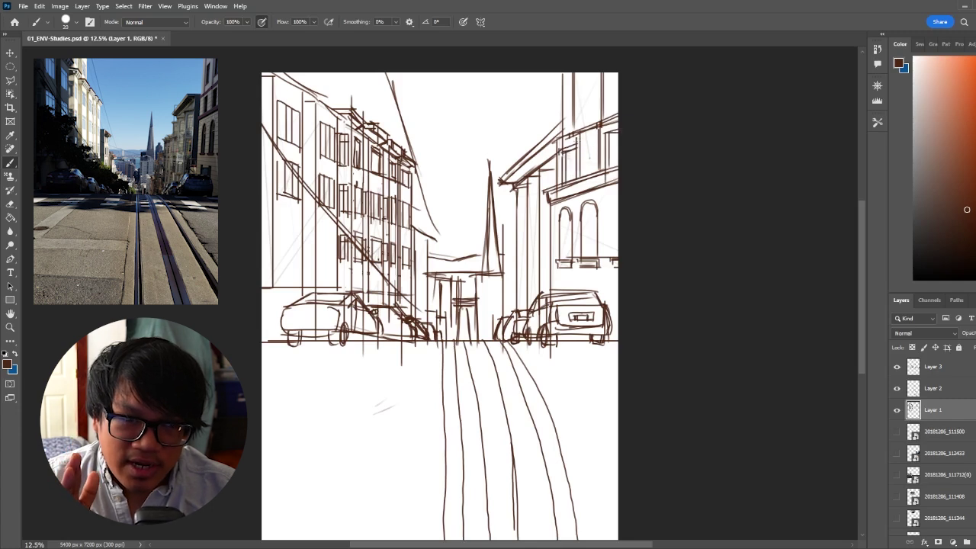
drag(577, 132, 576, 174)
mouse_move(580, 73)
mouse_down()
mouse_move(581, 119)
mouse_move(567, 127)
mouse_up()
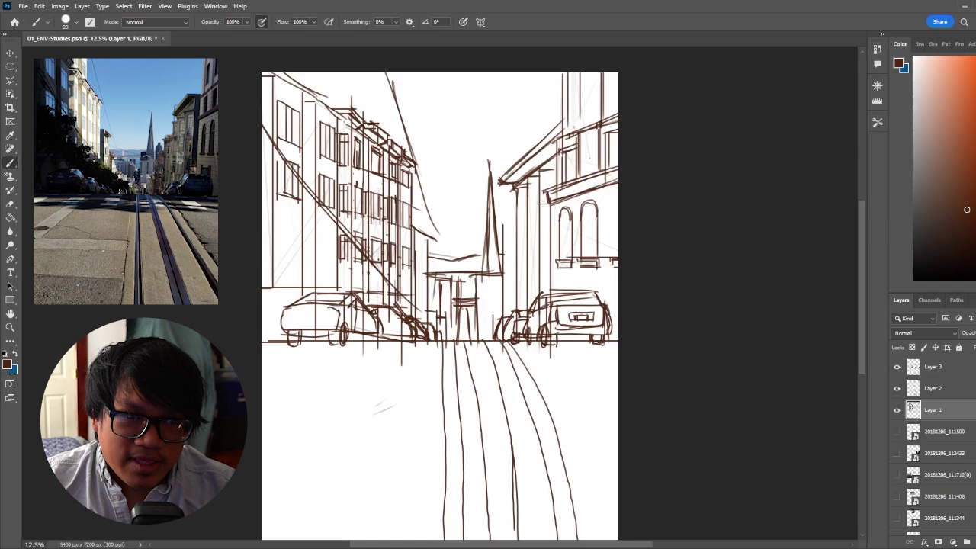
Erase the rough corner lines of the right foreground building and redraw the ledge above its arched windows.
key(e)
mouse_move(546, 199)
mouse_down()
mouse_move(618, 178)
mouse_move(552, 290)
mouse_up()
key(b)
drag(551, 198, 618, 181)
Select the receding right-hand building with the lasso, narrow it horizontally with Free Transform and deselect.
key(l)
drag(529, 142, 560, 116)
key(ctrl+t)
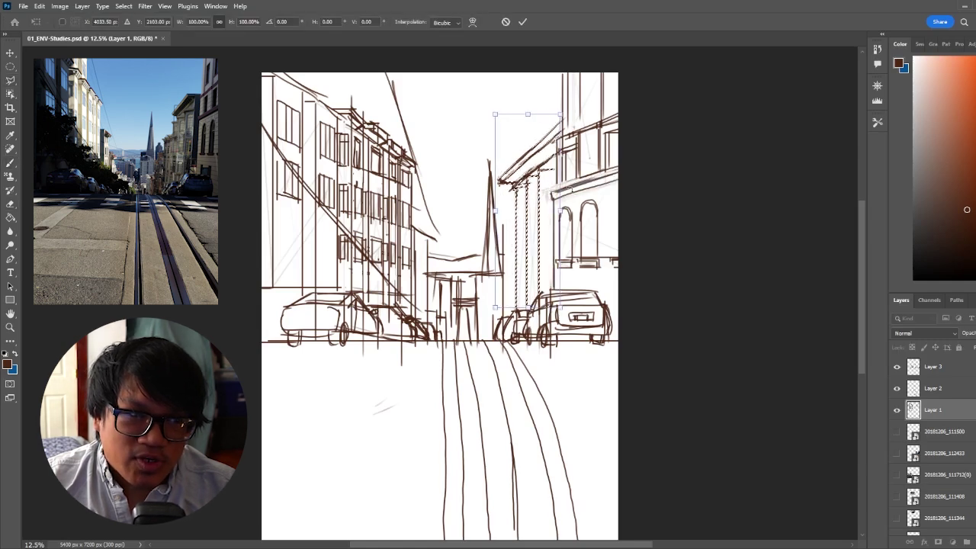
drag(496, 210, 552, 211)
mouse_move(532, 115)
mouse_down()
mouse_move(509, 128)
mouse_move(542, 190)
mouse_up()
key(Return)
key(ctrl+d)
Apply another Free Transform to the right-hand buildings, delete the selected lines and deselect.
scroll(542, 190, up, 2)
key(ctrl+t)
key(Return)
key(Delete)
mouse_move(604, 177)
mouse_down()
mouse_move(619, 196)
mouse_move(606, 217)
mouse_up()
key(ctrl+d)
Draw the window frames on the right foreground building's uppermost storey.
key(b)
drag(609, 120, 608, 157)
mouse_move(572, 122)
mouse_down()
mouse_move(573, 161)
mouse_move(580, 159)
mouse_up()
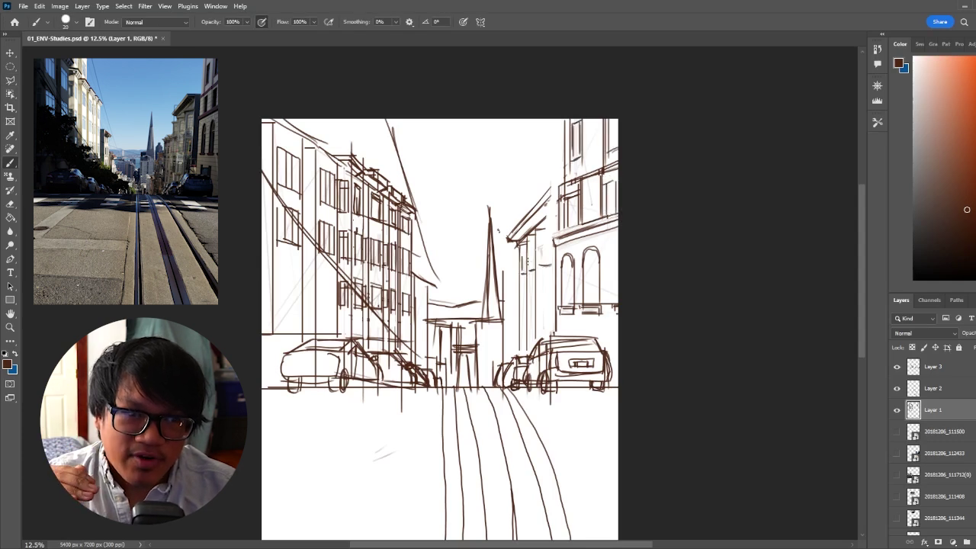
Draw the upper windows on the receding right-hand building and extend its roofline and outer wall toward the spire.
drag(545, 241, 546, 267)
drag(530, 252, 532, 274)
drag(522, 256, 522, 278)
drag(521, 240, 520, 225)
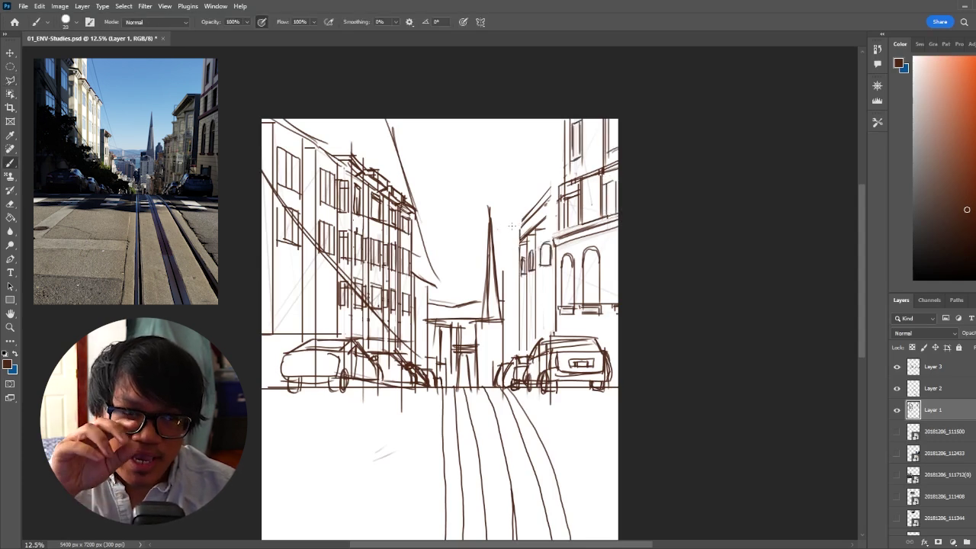
drag(549, 185, 510, 226)
drag(513, 241, 513, 355)
mouse_move(523, 258)
mouse_down()
mouse_move(522, 279)
mouse_move(531, 271)
mouse_up()
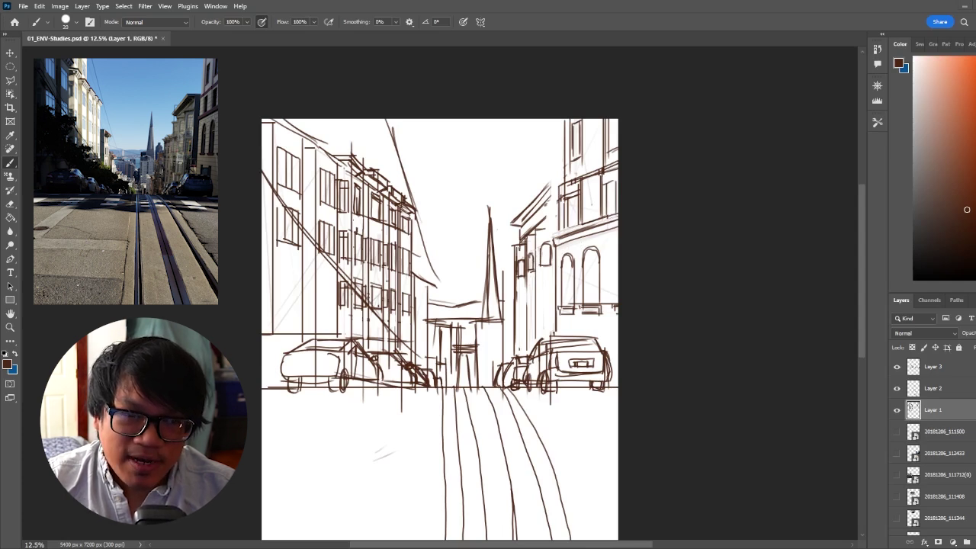
Erase the receding right-hand building's nearest window, redraw it and add the window rows below.
key(l)
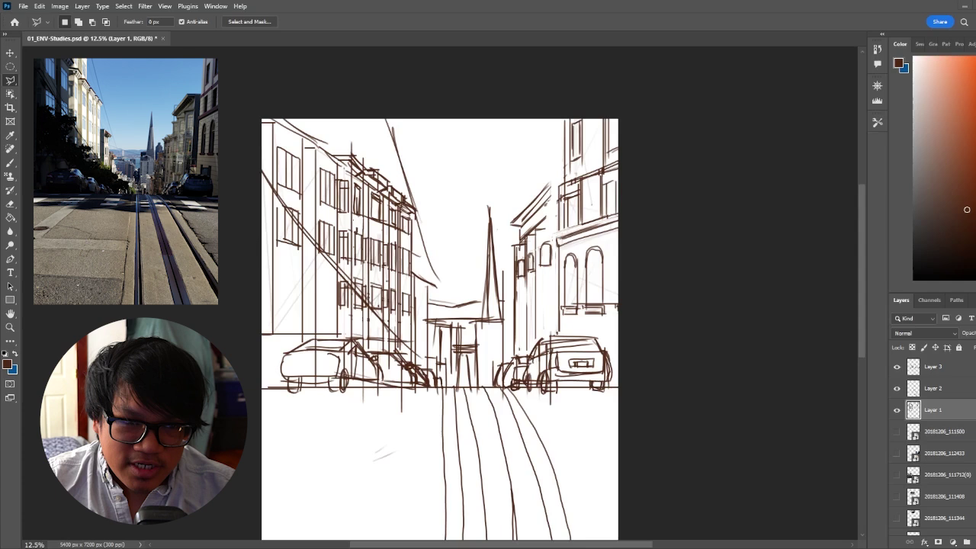
key(b)
key(e)
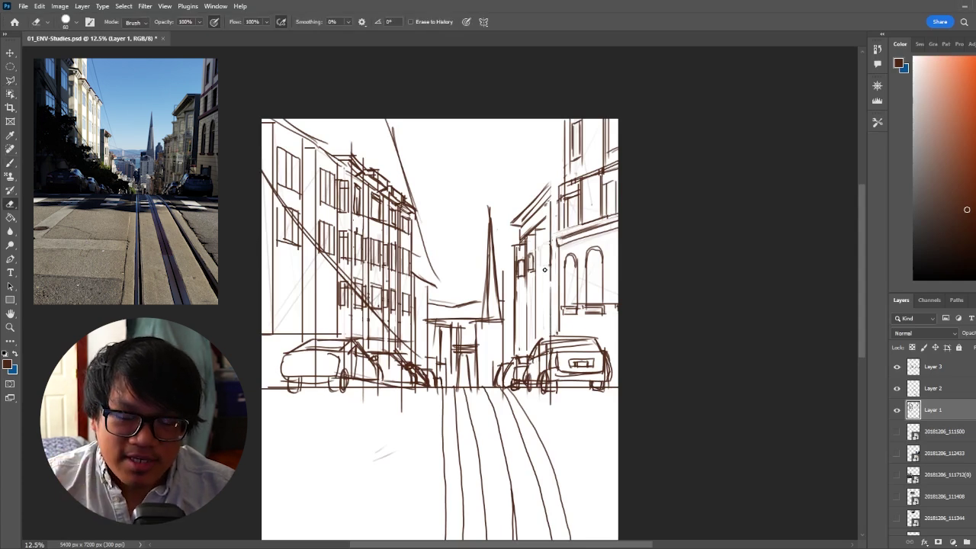
key(b)
mouse_move(539, 246)
mouse_down()
mouse_move(550, 262)
mouse_move(529, 271)
mouse_move(539, 277)
mouse_up()
drag(549, 264, 540, 276)
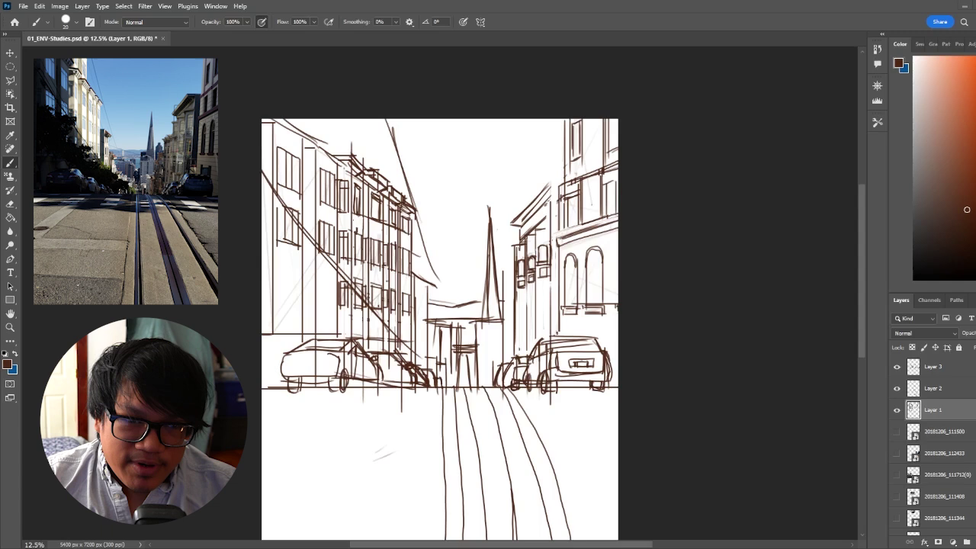
mouse_move(520, 287)
mouse_down()
mouse_move(519, 319)
mouse_move(532, 304)
mouse_up()
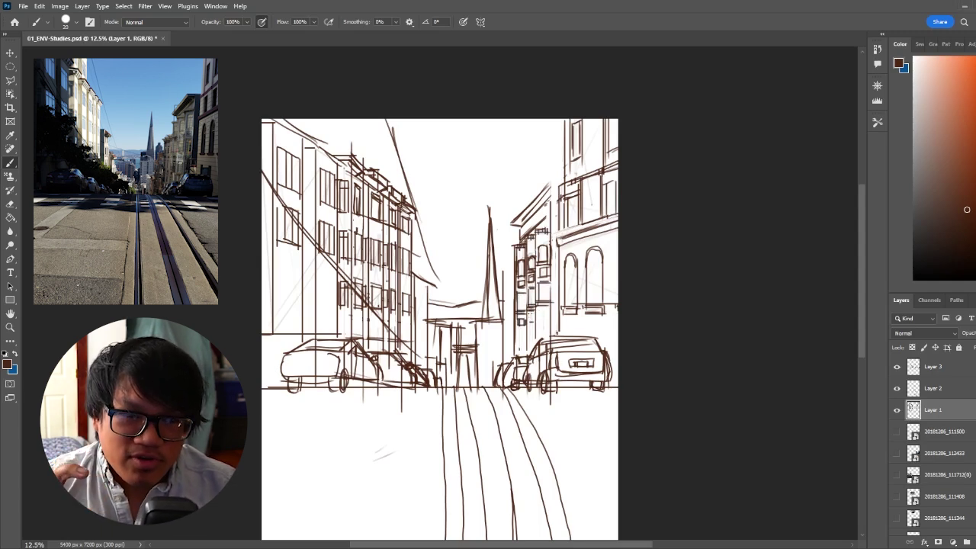
Select both right-hand buildings with the polygonal lasso and shift them away from the spire with Free Transform.
key(l)
click(630, 71)
click(673, 163)
click(647, 335)
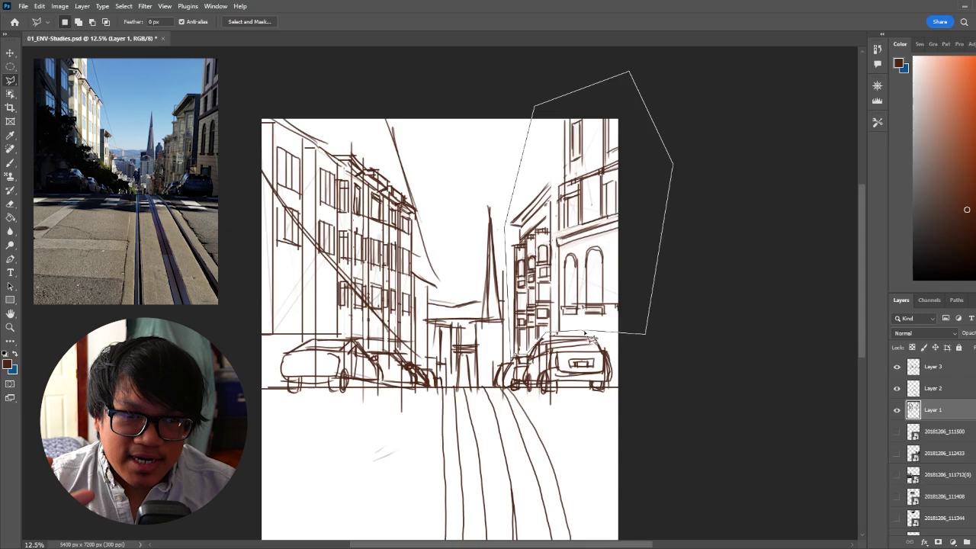
key(ctrl+t)
key(shift+Right)
key(shift+Right)
key(shift+Right)
key(Return)
key(e)
key(b)
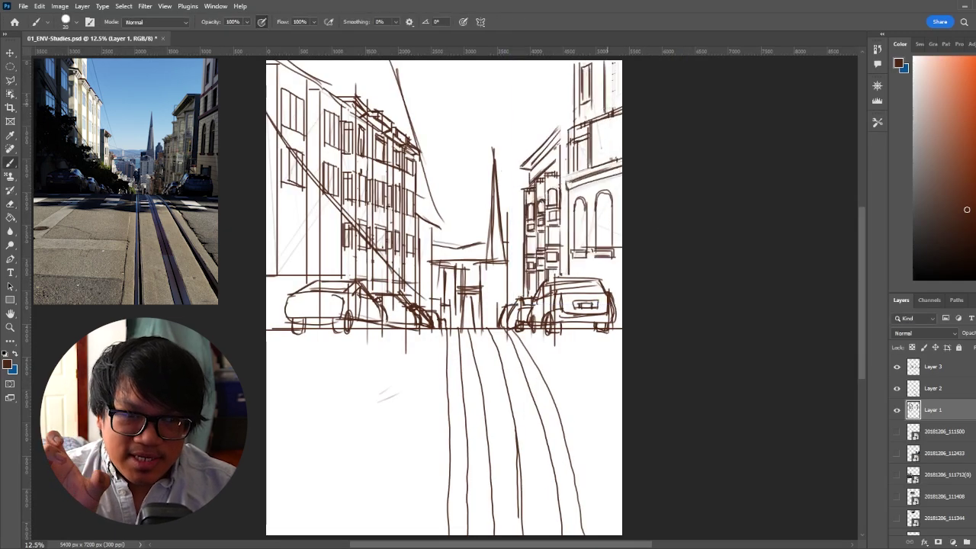
scroll(622, 141, up, 1)
key(l)
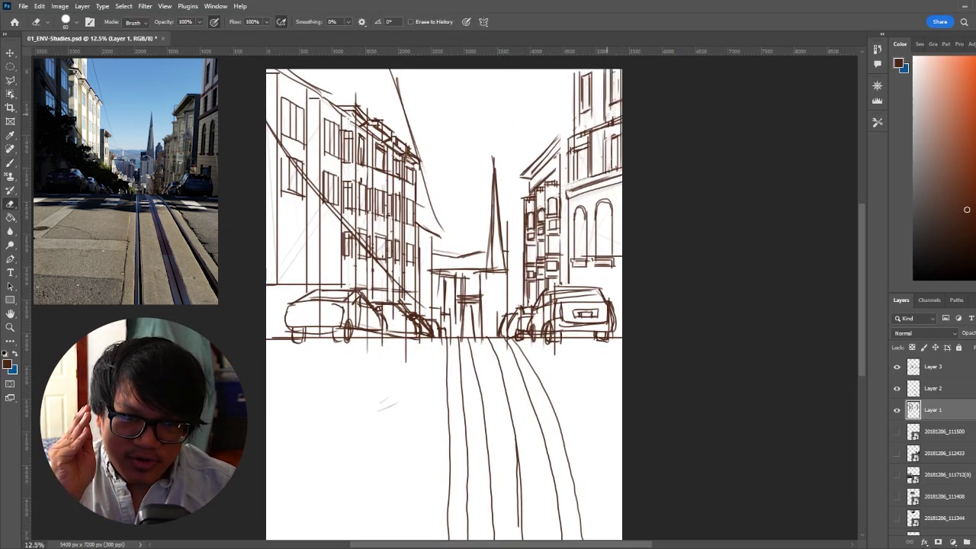
drag(562, 67, 655, 345)
key(ctrl+t)
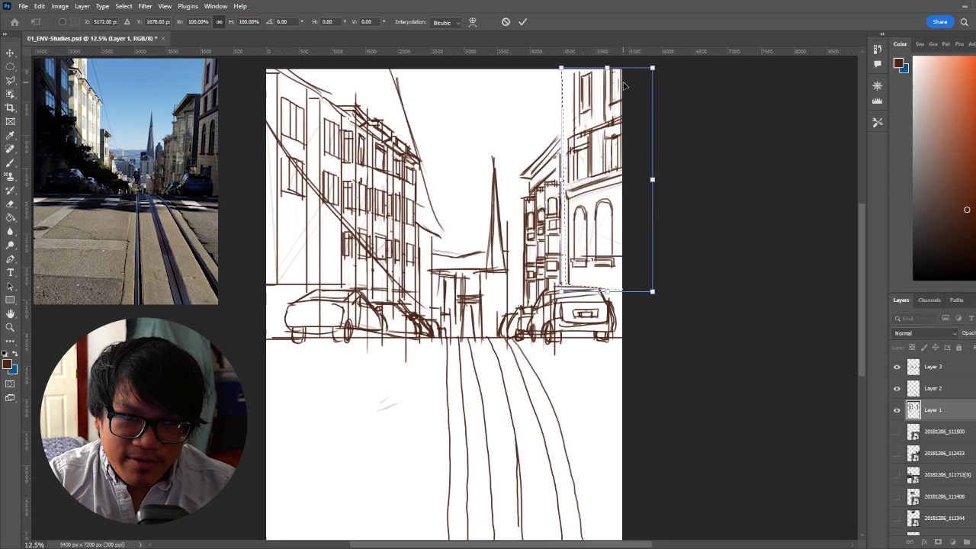
drag(562, 68, 567, 68)
key(Escape)
Select both right-hand buildings with the polygonal lasso, narrow them slightly from the spire side with Free Transform and deselect.
click(644, 95)
click(633, 63)
click(541, 71)
click(509, 201)
click(519, 307)
double_click(688, 286)
key(ctrl+t)
drag(508, 184, 514, 183)
key(Return)
key(ctrl+d)
Sketch distant buildings beside the spire and tree foliage around the left-hand cars and facades, and save the document.
key(b)
drag(506, 260, 505, 317)
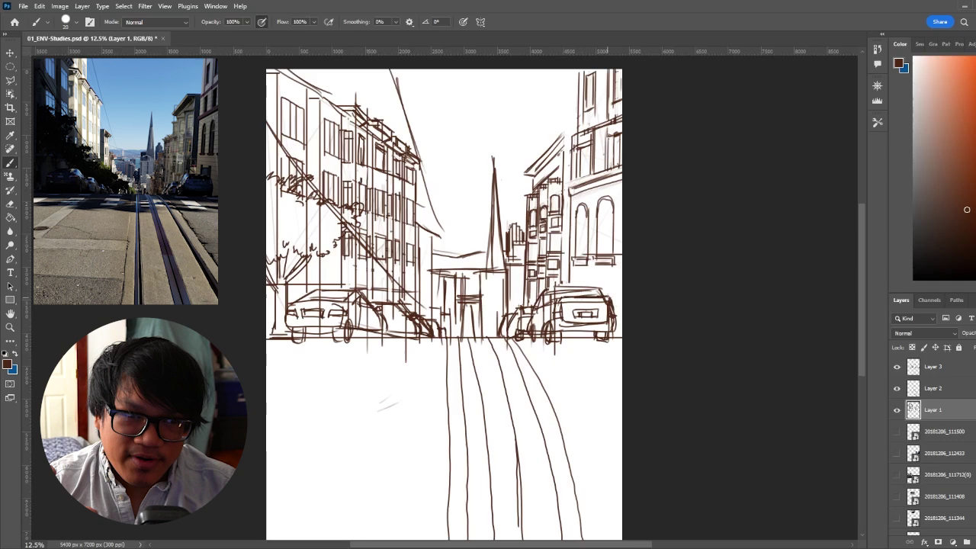
mouse_move(359, 278)
mouse_down()
mouse_move(424, 298)
mouse_move(457, 331)
mouse_up()
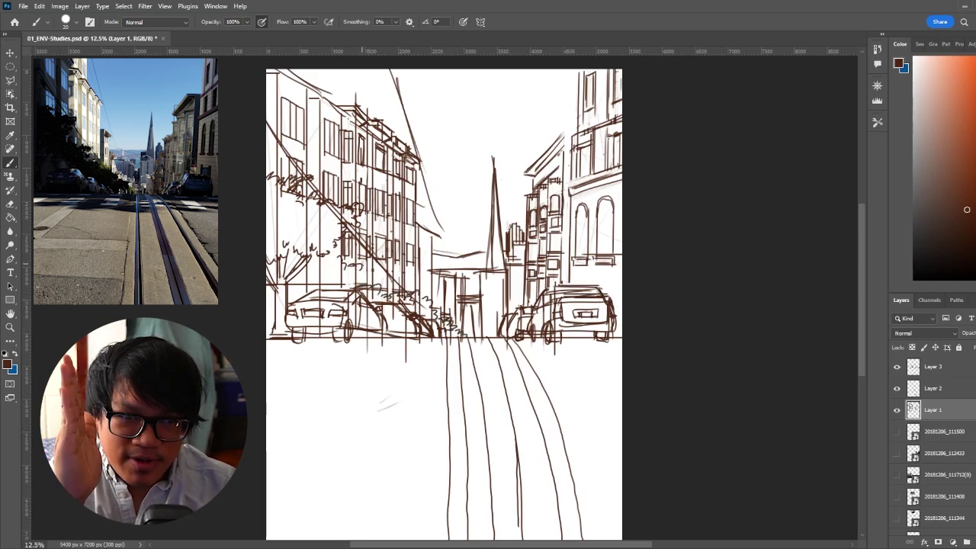
key(ctrl+s)
Draw the horizontal and diagonal pavement lines on the road to the left of the cable car tracks.
drag(266, 449, 456, 449)
drag(305, 420, 436, 420)
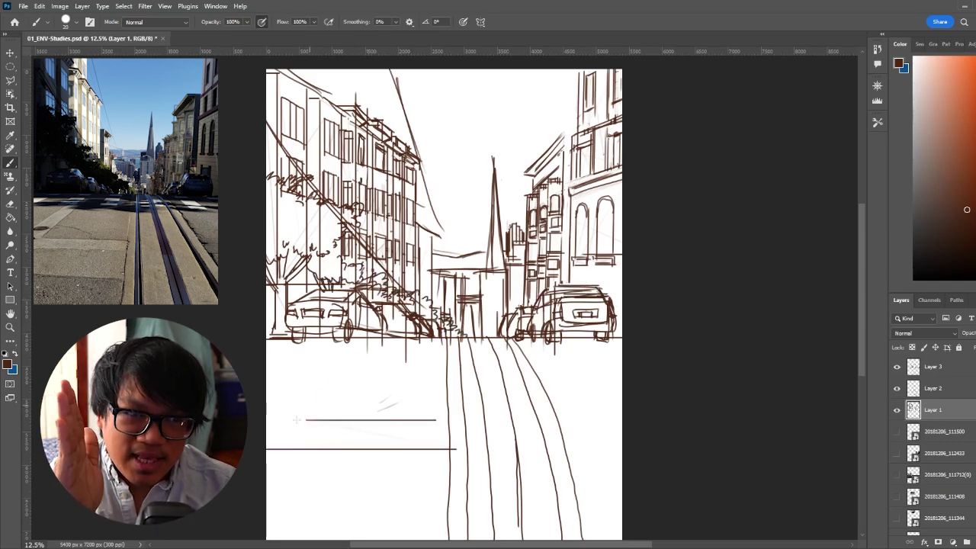
drag(336, 352, 267, 419)
drag(372, 350, 301, 423)
Draw the crosswalk stripes across the road below the cars and another line along the outer right track.
drag(316, 351, 440, 349)
drag(468, 357, 497, 357)
drag(267, 356, 287, 356)
drag(366, 357, 439, 358)
drag(466, 359, 503, 359)
drag(552, 360, 584, 362)
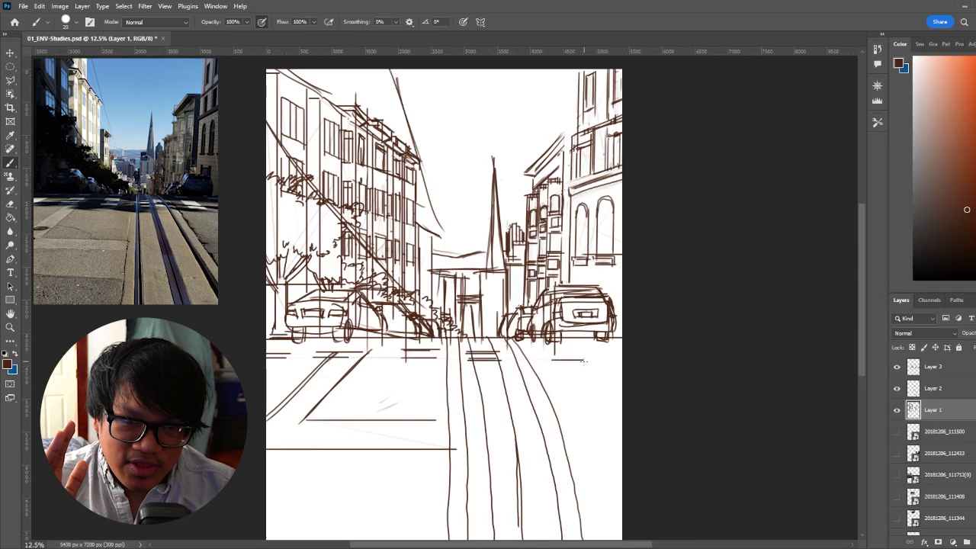
drag(512, 347, 593, 537)
key(e)
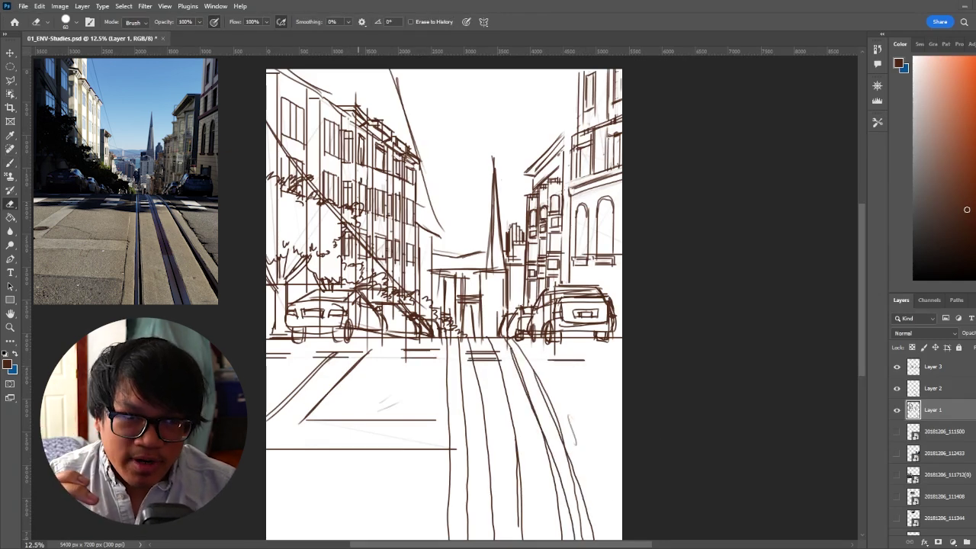
Merge Layers 1 to 3 into one line-art layer and lower its opacity.
shift+click(933, 367)
key(ctrl+e)
drag(969, 333, 933, 333)
Add a new layer beneath the line art and choose a light blue brush colour.
ctrl+click(975, 542)
key(b)
click(949, 107)
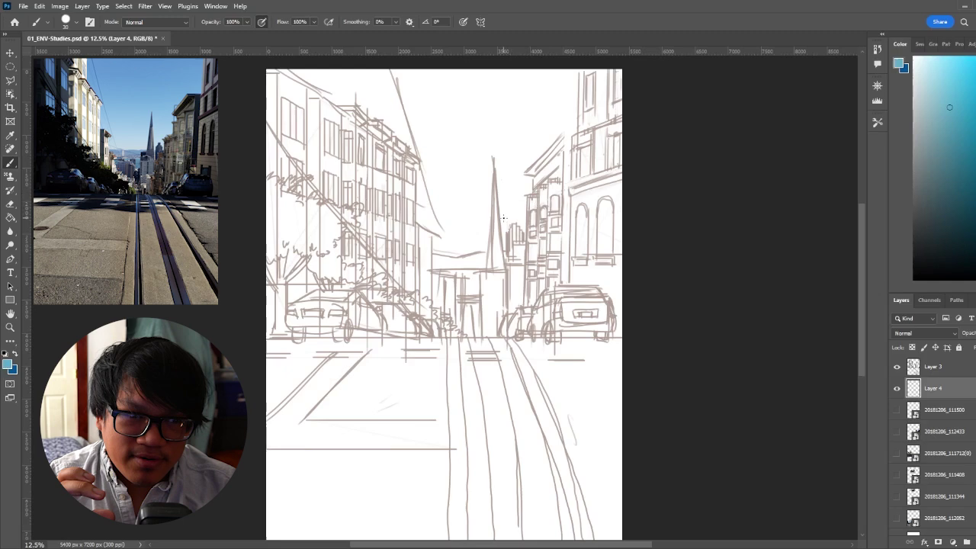
Enlarge the brush to 600 px and cover the whole canvas with light blue beneath the line art.
key(bracketright)
key(bracketright)
key(bracketright)
key(bracketright)
key(bracketright)
key(bracketright)
key(bracketright)
key(bracketright)
key(bracketright)
key(bracketright)
key(bracketright)
key(bracketright)
key(bracketright)
key(bracketright)
key(bracketright)
key(bracketright)
key(bracketright)
key(bracketright)
key(bracketright)
key(bracketright)
mouse_move(289, 161)
mouse_down()
mouse_move(520, 146)
mouse_move(579, 115)
mouse_up()
Paint a whitish glow in the sky above the horizon between the two rows of buildings.
click(924, 70)
mouse_move(526, 217)
mouse_down()
mouse_move(473, 224)
mouse_move(465, 255)
mouse_up()
key(bracketleft)
key(bracketleft)
key(bracketleft)
key(bracketleft)
key(bracketleft)
key(bracketleft)
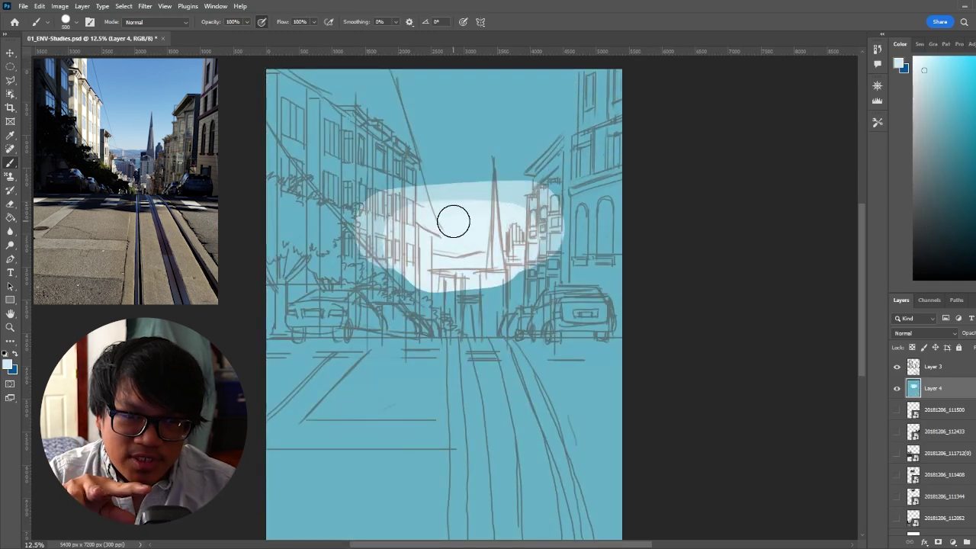
drag(454, 221, 510, 218)
Blend the sky from light blue above into the pale glow using intermediate blues sampled from the painting.
alt+click(473, 193)
key(bracketright)
key(bracketright)
key(bracketright)
mouse_move(347, 168)
mouse_down()
mouse_move(534, 161)
mouse_move(381, 162)
mouse_up()
alt+click(427, 162)
mouse_move(548, 164)
mouse_down()
mouse_move(401, 139)
mouse_move(610, 95)
mouse_up()
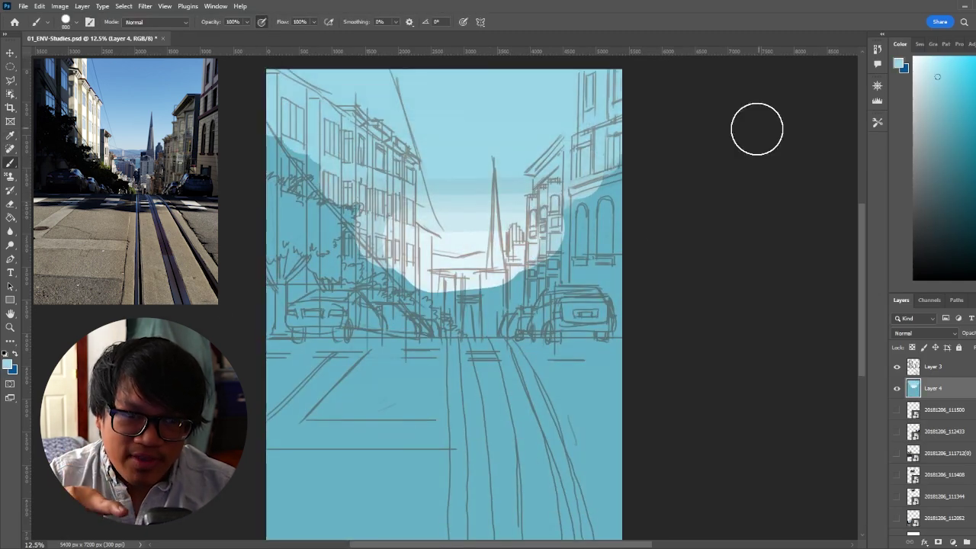
mouse_move(378, 186)
mouse_down()
mouse_move(610, 198)
mouse_move(496, 178)
mouse_up()
alt+click(454, 199)
Block in a dark blue-grey mass for the distant city and hills across the end of the street.
alt+click(90, 95)
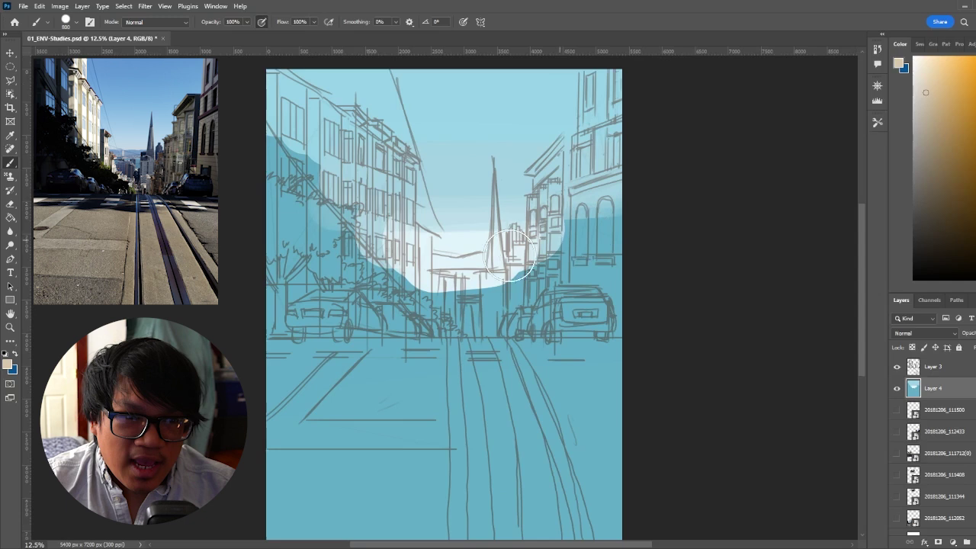
alt+click(131, 169)
drag(401, 285, 507, 282)
click(930, 160)
drag(404, 280, 516, 285)
Trim the upper edge of the grey distant mass along the horizon with the pale sky colour and a smaller brush.
alt+click(462, 234)
key(bracketleft)
key(bracketleft)
key(bracketleft)
key(bracketleft)
key(bracketleft)
key(bracketleft)
drag(485, 245, 434, 246)
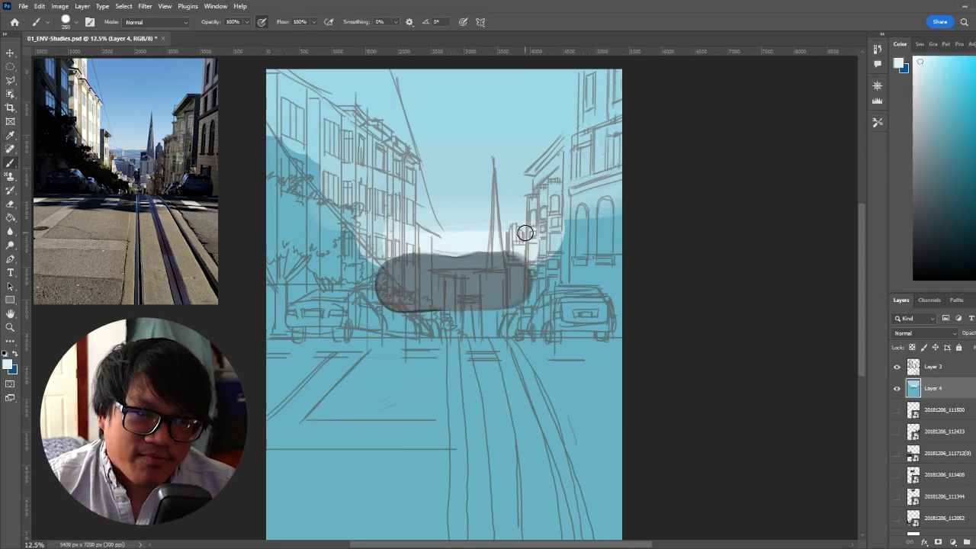
Paint teal patches inside the grey mass and a muted purple building at the end of the street.
alt+click(461, 313)
mouse_move(432, 287)
mouse_down()
mouse_move(500, 282)
mouse_move(442, 285)
mouse_move(510, 292)
mouse_up()
alt+click(464, 281)
alt+click(488, 283)
alt+click(521, 273)
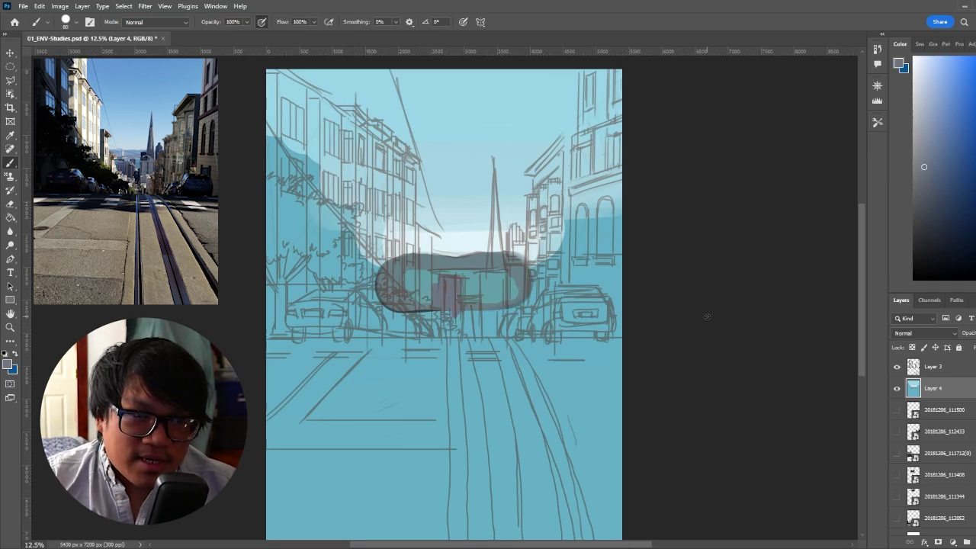
drag(436, 284, 437, 293)
Paint a tan building over the purple one and block in the dark building to its right.
alt+click(153, 230)
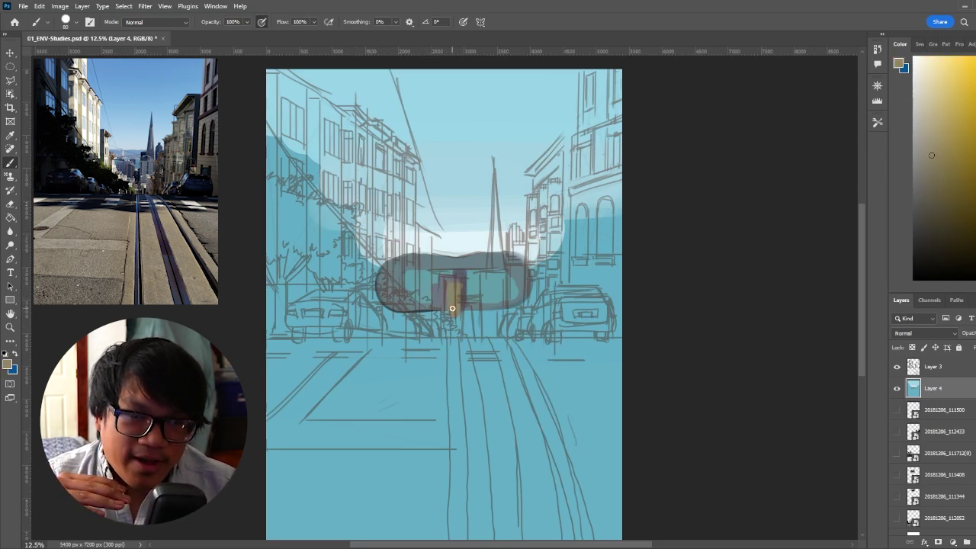
alt+click(457, 283)
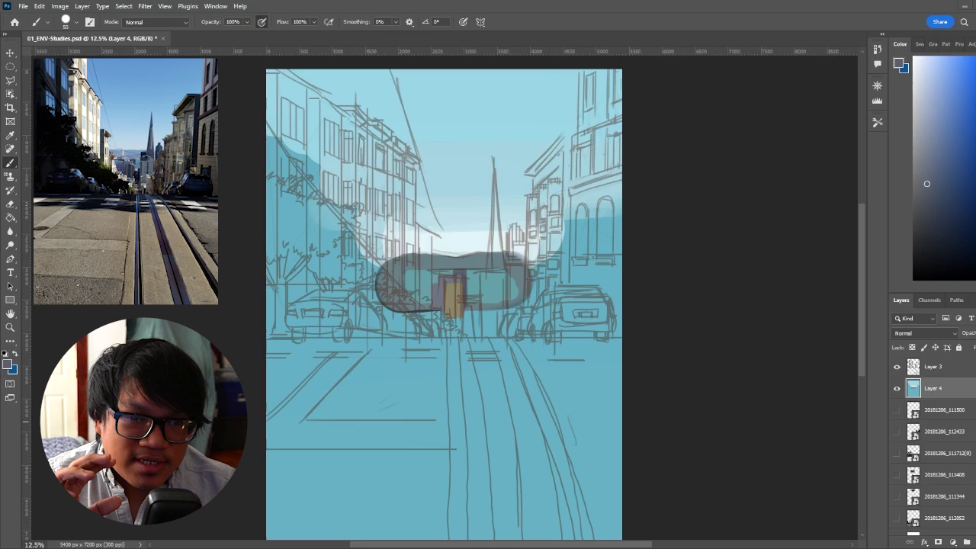
alt+click(92, 244)
mouse_move(466, 322)
mouse_down()
mouse_move(481, 333)
mouse_move(472, 335)
mouse_move(483, 332)
mouse_up()
alt+click(86, 92)
alt+click(85, 92)
alt+click(85, 91)
drag(499, 416, 612, 465)
key(ctrl+z)
Add cream strips along the roof and base of the dark building at the end of the street.
alt+click(137, 201)
drag(464, 337, 486, 331)
alt+click(474, 322)
alt+click(473, 332)
drag(463, 297, 480, 298)
drag(457, 336, 482, 336)
Paint the tall distant building right of the dark one in pale lavender and dab a yellow highlight on it.
alt+click(126, 169)
alt+click(128, 169)
mouse_move(487, 279)
mouse_down()
mouse_move(489, 323)
mouse_move(501, 305)
mouse_move(483, 328)
mouse_up()
alt+click(126, 166)
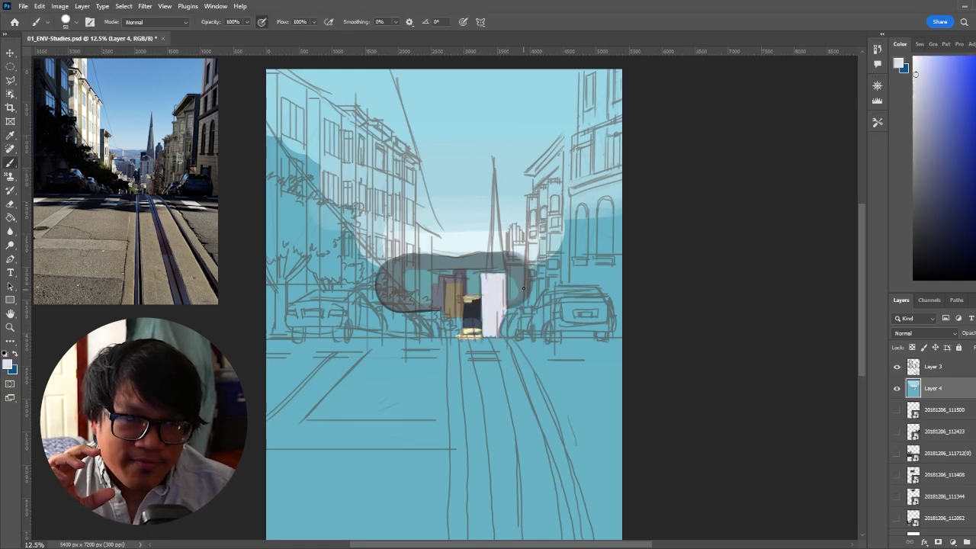
alt+click(85, 94)
click(492, 313)
alt+click(493, 310)
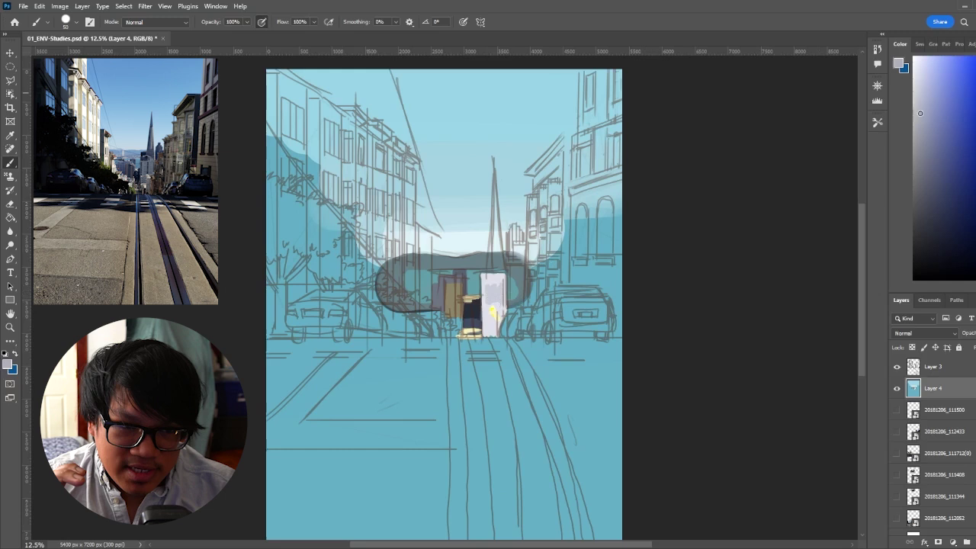
Refine the lavender building's shading and paint a cream sunlit patch on its lower right part.
alt+click(105, 143)
mouse_move(501, 290)
mouse_down()
mouse_move(493, 334)
mouse_move(500, 307)
mouse_move(492, 322)
mouse_up()
alt+click(494, 313)
alt+click(487, 294)
alt+click(494, 309)
alt+click(493, 299)
alt+click(503, 314)
Paint cream low buildings at the left of the distant cluster and add dark window columns to the lavender tower.
drag(440, 308, 436, 320)
alt+click(449, 294)
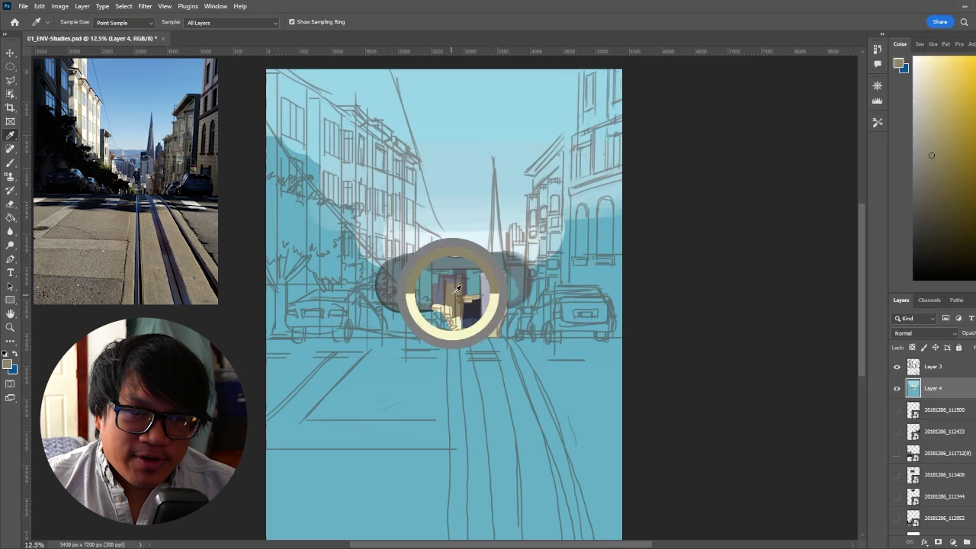
alt+click(456, 305)
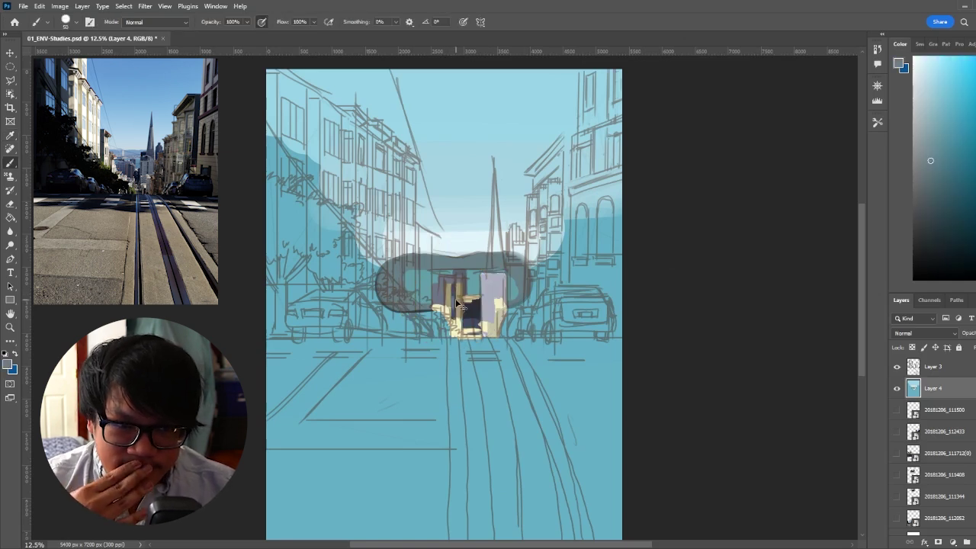
drag(482, 276, 483, 321)
alt+click(482, 292)
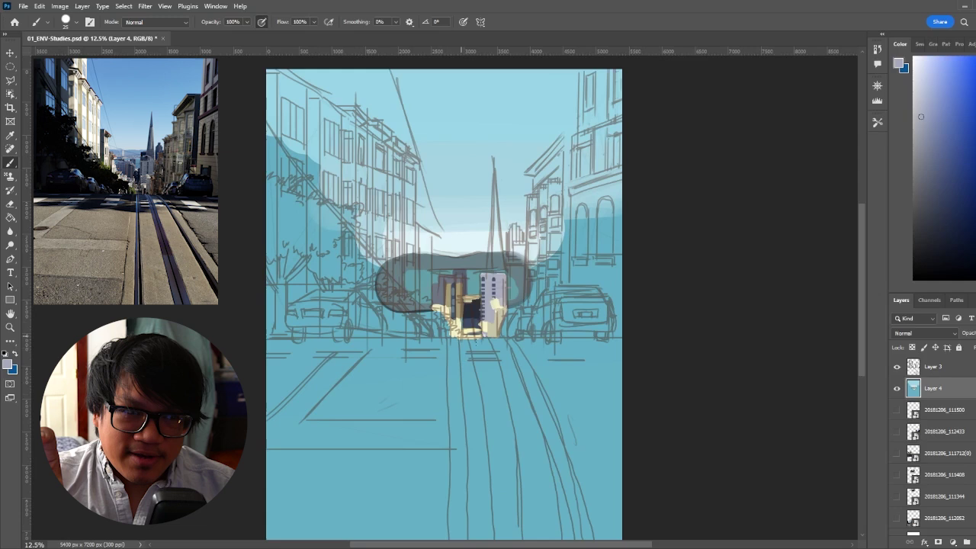
Paint the narrow building right of the lavender tower ochre and the front facade beside it beige.
alt+click(151, 214)
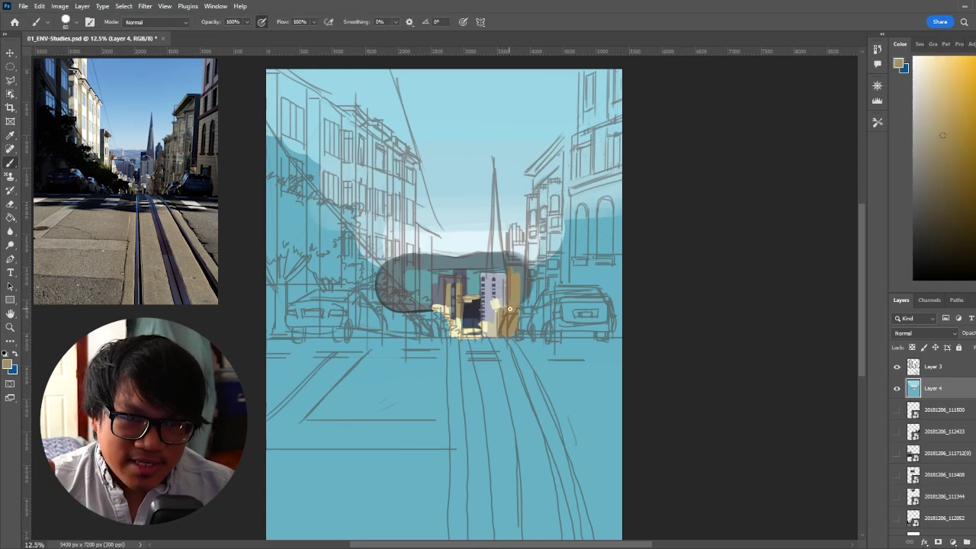
alt+click(181, 121)
mouse_move(537, 237)
mouse_down()
mouse_move(514, 303)
mouse_move(542, 192)
mouse_up()
drag(535, 263, 532, 333)
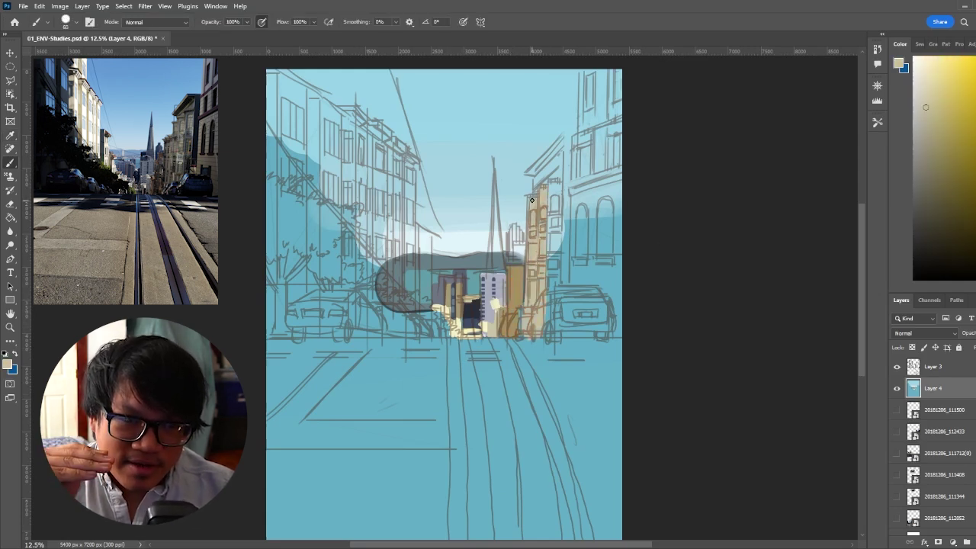
Paint the right-hand corner building's remaining facade blue-grey and its side wall as a dark vertical strip.
alt+click(190, 126)
mouse_move(553, 189)
mouse_down()
mouse_move(553, 231)
mouse_move(556, 164)
mouse_move(562, 139)
mouse_move(571, 140)
mouse_up()
alt+click(200, 131)
drag(564, 143, 568, 282)
Paint the brown roof cornice of the right-hand corner building and sample a beige from its facade.
alt+click(185, 101)
key([)
key([)
mouse_move(529, 176)
mouse_down()
mouse_move(560, 148)
mouse_move(524, 176)
mouse_move(561, 179)
mouse_up()
alt+click(176, 117)
alt+click(569, 164)
alt+click(85, 93)
alt+click(556, 180)
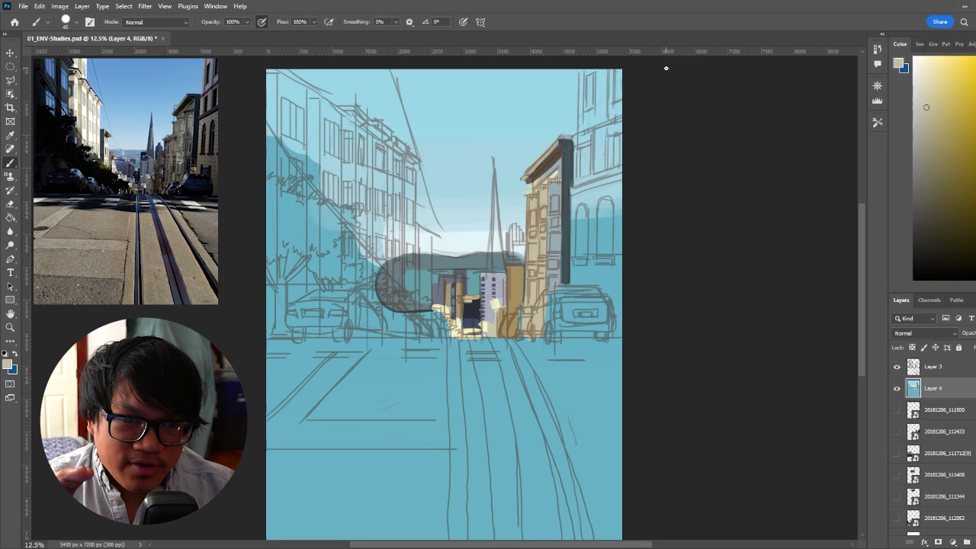
Fill the large foreground building on the right side of the street with beige using a larger brush.
key(])
key(])
key(])
key(])
key(])
key(])
key(])
drag(585, 76, 577, 317)
alt+click(566, 164)
mouse_move(566, 191)
mouse_down()
mouse_move(565, 297)
mouse_move(589, 249)
mouse_up()
alt+click(602, 268)
drag(601, 212, 607, 68)
Fill the sunlit row of buildings on the left side of the street with a warm cream sampled from the photo.
alt+click(86, 93)
alt+click(85, 93)
mouse_move(378, 163)
mouse_down()
mouse_move(369, 227)
mouse_move(379, 230)
mouse_up()
alt+click(85, 93)
drag(350, 128, 350, 241)
drag(403, 163, 405, 229)
drag(347, 122, 410, 161)
mouse_move(347, 229)
mouse_down()
mouse_move(380, 276)
mouse_move(412, 293)
mouse_up()
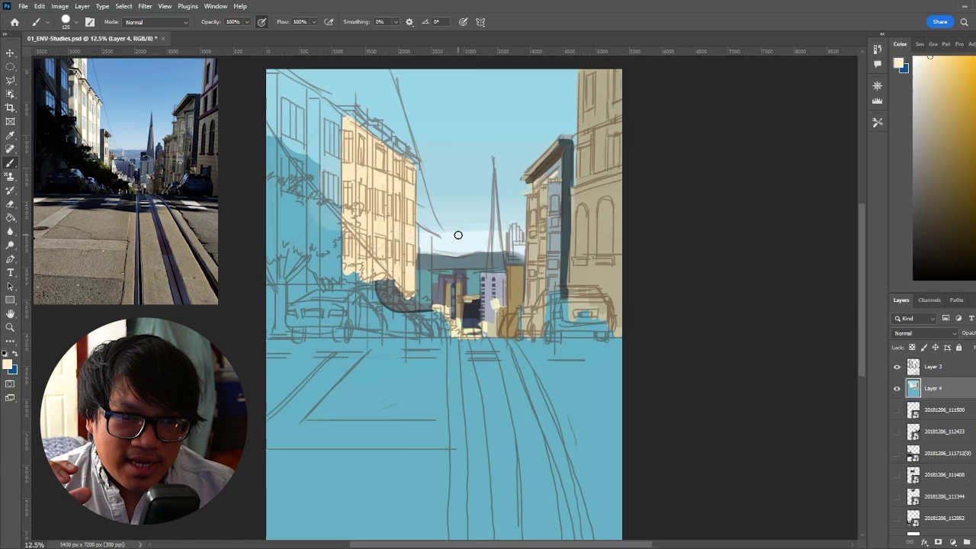
Paint the distant hills a lighter blue-grey and start the pyramid tower's base in a dark tone with a smaller brush.
alt+click(86, 93)
alt+click(85, 93)
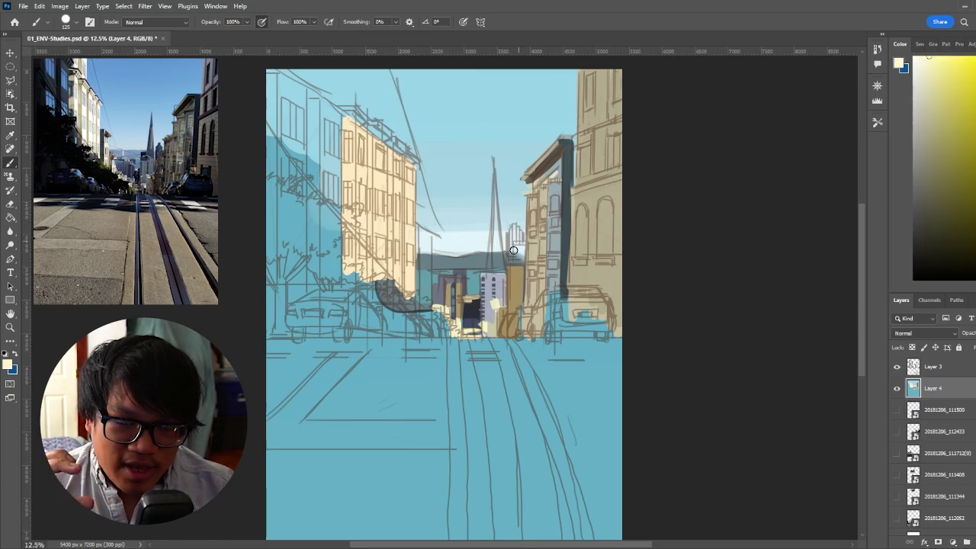
alt+click(150, 137)
alt+click(150, 141)
key(bracketleft)
key(bracketleft)
key(bracketleft)
key(bracketleft)
key(bracketleft)
key(bracketleft)
key(bracketleft)
mouse_move(494, 242)
mouse_down()
mouse_move(493, 268)
mouse_move(424, 261)
mouse_up()
alt+click(129, 154)
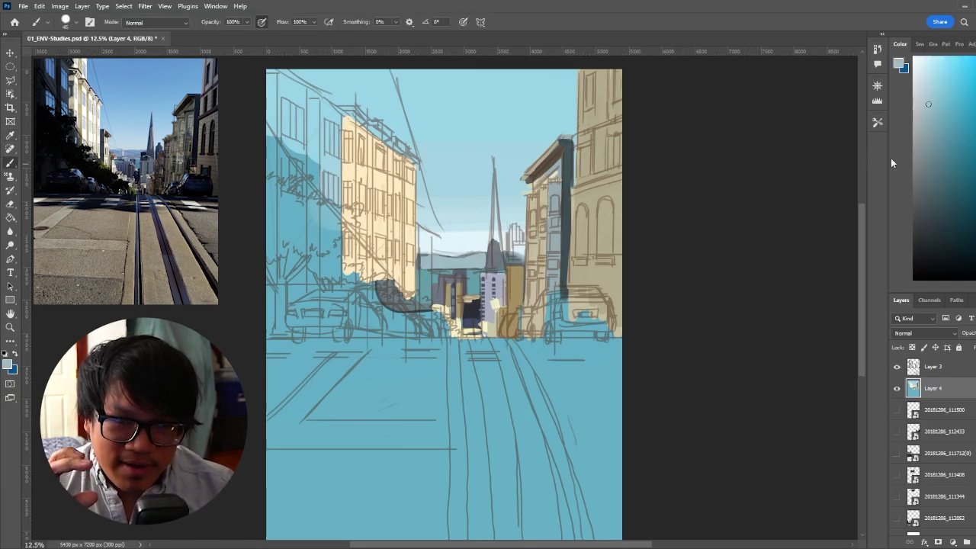
Extend the dark purple-grey colour up the pyramid tower to its pointed tip.
alt+click(494, 250)
key(bracketleft)
drag(494, 244, 492, 218)
drag(495, 172, 498, 252)
alt+click(151, 140)
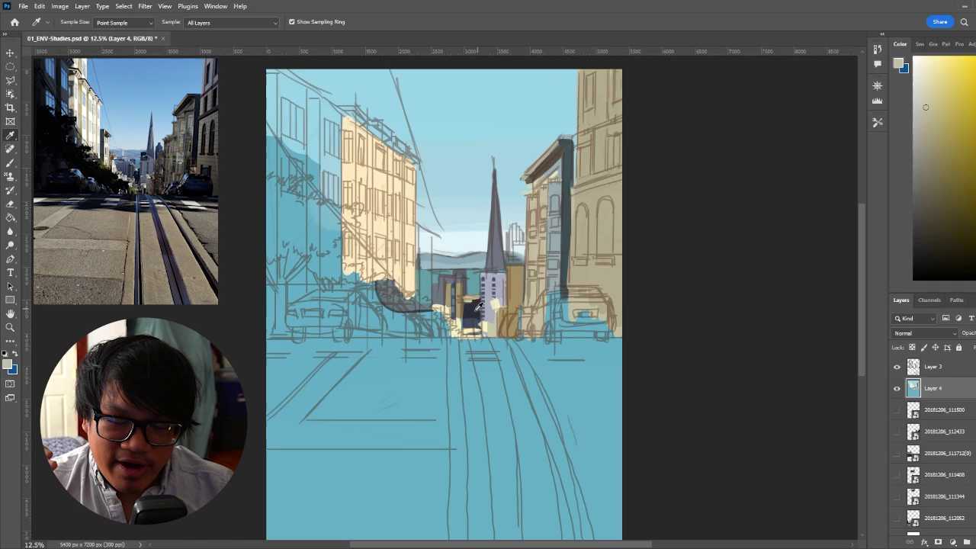
alt+click(150, 145)
mouse_move(491, 212)
mouse_down()
mouse_move(500, 215)
mouse_move(502, 244)
mouse_move(494, 228)
mouse_up()
key(ctrl+z)
key(ctrl+z)
key(ctrl+z)
Mask the pyramid tower with a straight-edged selection and brush light lavender-grey window bands, sampled from the building below, onto it.
key(l)
click(494, 170)
click(486, 272)
double_click(504, 272)
key(b)
key(l)
click(495, 169)
key(b)
alt+click(493, 285)
drag(493, 179, 487, 267)
Mask the pyramid tower's sunlit side with straight-edged selections and brush warm cream sampled from the left row of buildings onto it.
key(l)
click(504, 272)
click(495, 167)
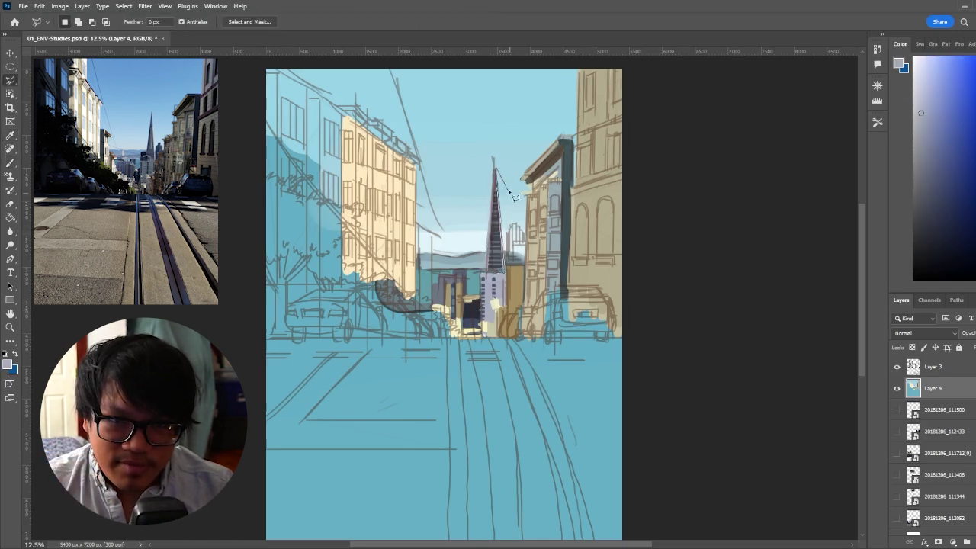
key(b)
alt+click(409, 229)
drag(499, 203, 504, 267)
click(897, 366)
click(897, 367)
key(l)
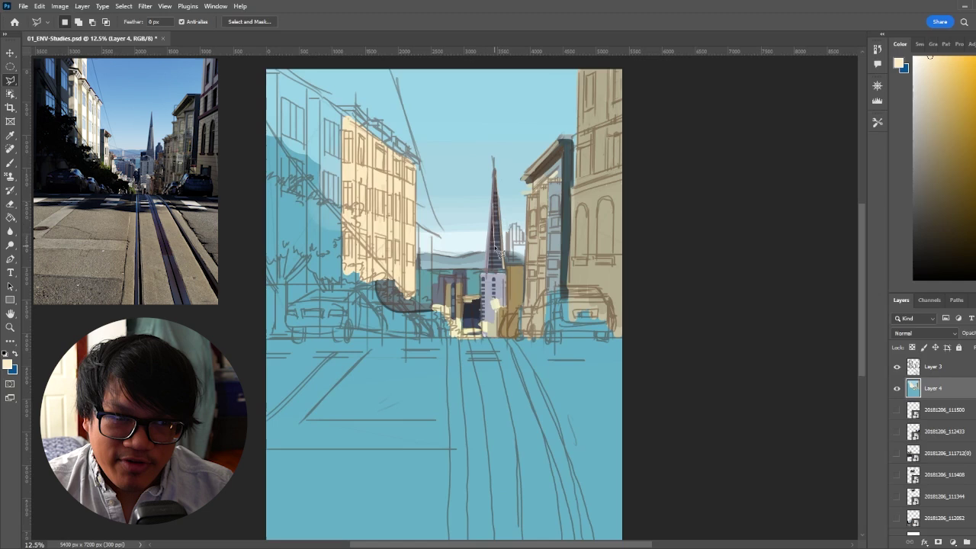
double_click(496, 238)
key(b)
alt+click(444, 307)
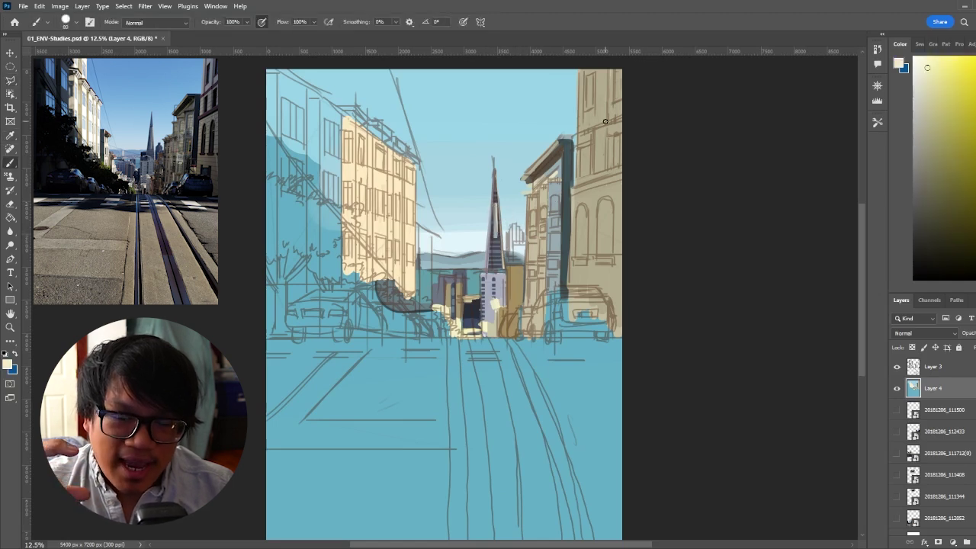
Paint vertical strips of lighter cream along the sunlit faces of the left row of buildings.
alt+click(381, 224)
alt+click(371, 261)
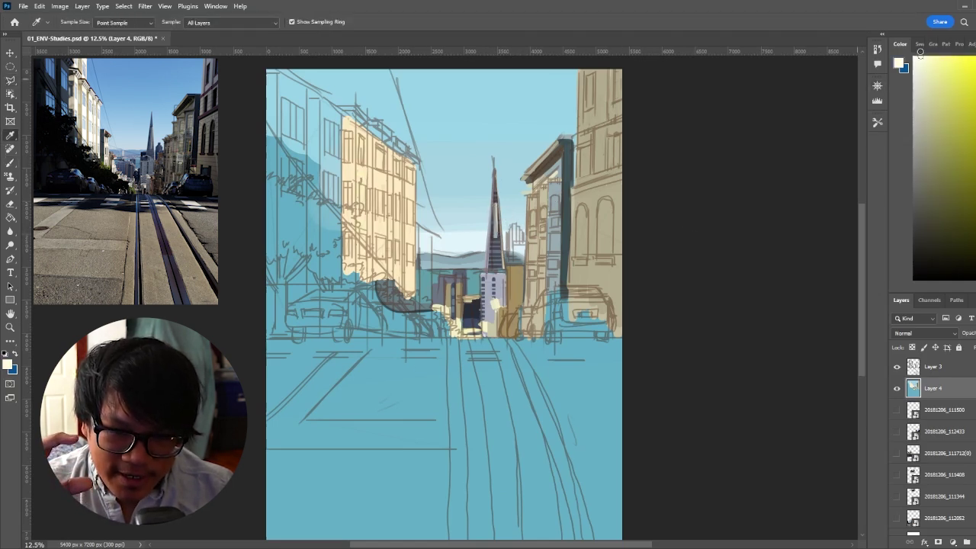
drag(382, 148, 382, 260)
drag(379, 188, 379, 285)
drag(396, 153, 397, 294)
drag(409, 162, 409, 300)
Start blocking in the shaded foreground building on the left side of the street with a muted dark tone.
alt+click(567, 168)
click(933, 208)
click(921, 158)
mouse_move(285, 136)
mouse_down()
mouse_move(287, 196)
mouse_move(309, 200)
mouse_move(315, 135)
mouse_move(283, 319)
mouse_up()
click(930, 145)
drag(291, 103, 292, 287)
drag(326, 131, 327, 290)
Shift the colour to a muted purple and cover the whole left foreground building down to the street.
key(bracketleft)
key(bracketleft)
key(bracketleft)
key(bracketleft)
key(bracketleft)
key(bracketleft)
click(928, 177)
drag(269, 81, 269, 296)
mouse_move(314, 107)
mouse_down()
mouse_move(315, 283)
mouse_move(272, 327)
mouse_move(307, 235)
mouse_up()
alt+click(304, 298)
mouse_move(271, 74)
mouse_down()
mouse_move(271, 264)
mouse_move(281, 128)
mouse_up()
click(923, 183)
drag(313, 52, 312, 135)
mouse_move(301, 74)
mouse_down()
mouse_move(305, 112)
mouse_move(274, 224)
mouse_move(284, 327)
mouse_up()
Select the window area of the purple building with straight edges and paint it light blue sampled from the sky.
alt+click(438, 172)
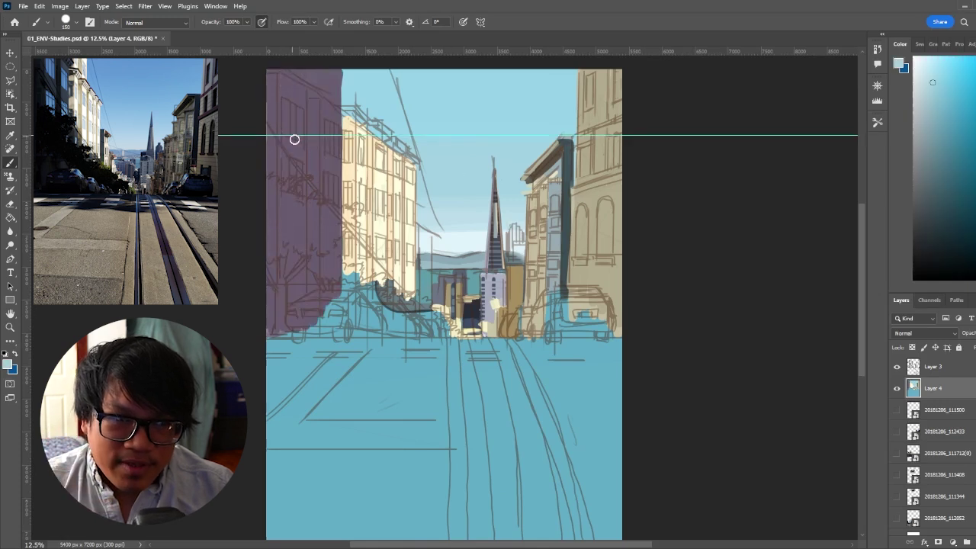
key(l)
click(282, 99)
key(b)
drag(290, 106, 299, 194)
Split the purple building's windows into two rows with a perspective band of the sampled wall purple.
key(l)
click(325, 120)
click(282, 136)
mouse_move(330, 125)
mouse_down()
mouse_move(333, 201)
mouse_move(282, 149)
mouse_up()
click(394, 178)
double_click(280, 156)
key(b)
alt+click(310, 149)
key(ctrl+z)
Mask the purple building's upper floor above the wall band and extend its light blue windows to the canvas edge.
key(l)
click(281, 127)
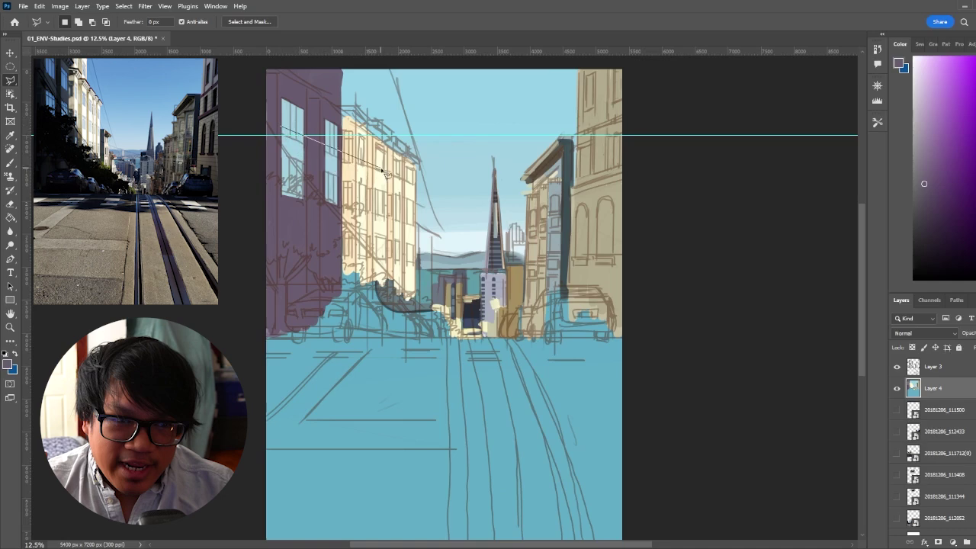
click(385, 172)
click(281, 64)
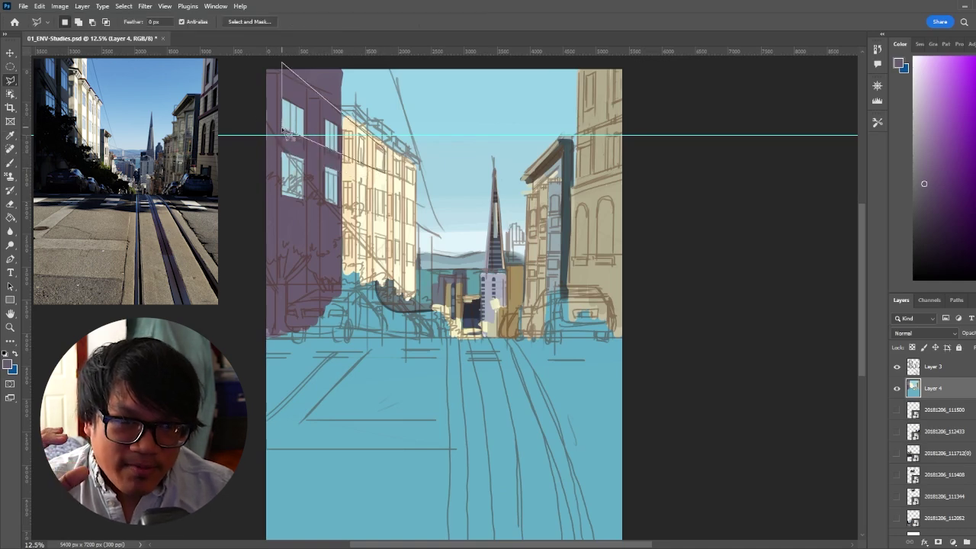
click(282, 128)
key(b)
alt+click(293, 114)
mouse_move(294, 75)
mouse_down()
mouse_move(296, 131)
mouse_move(332, 149)
mouse_up()
click(896, 367)
click(896, 367)
Touch up the edge of the mid-distance building on the right with sampled beige and compare with the line art hidden.
alt+click(538, 257)
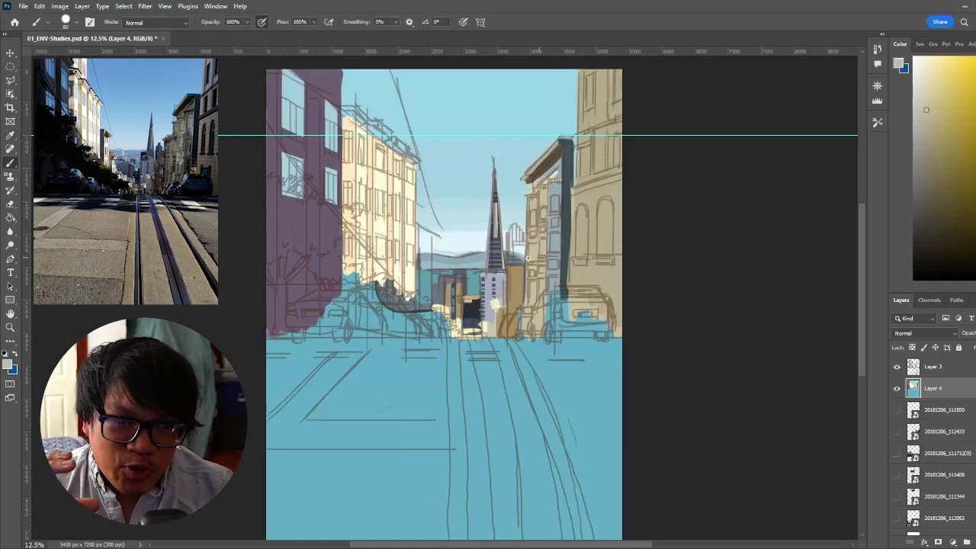
drag(527, 258, 141, 192)
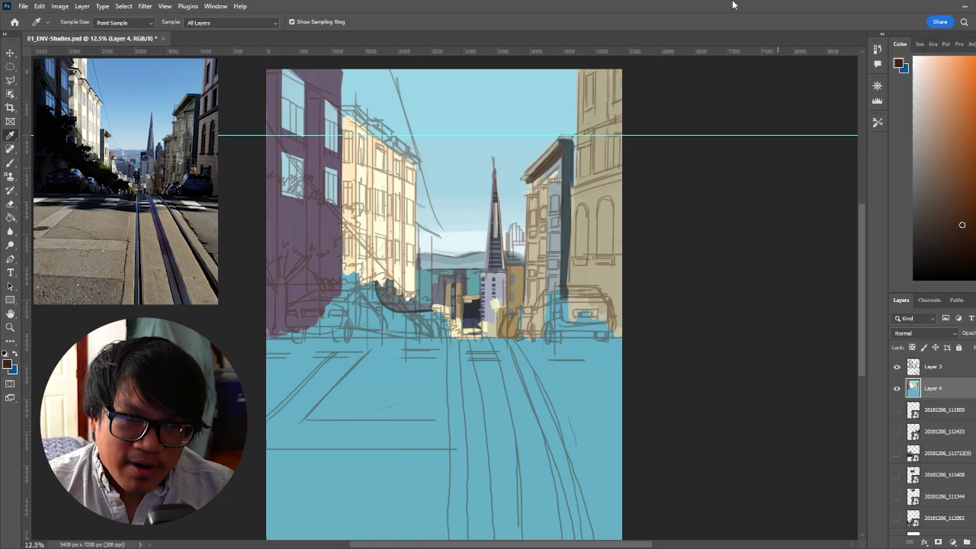
click(896, 368)
click(897, 367)
click(896, 368)
click(897, 368)
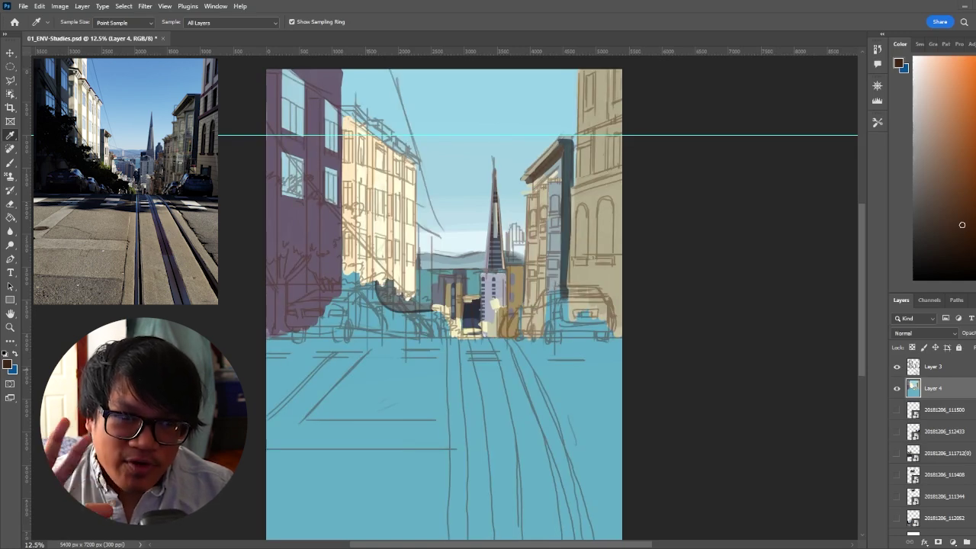
Dab small dark brown windows onto the ochre building beside the pyramid tower using a size 20 brush.
alt+click(530, 279)
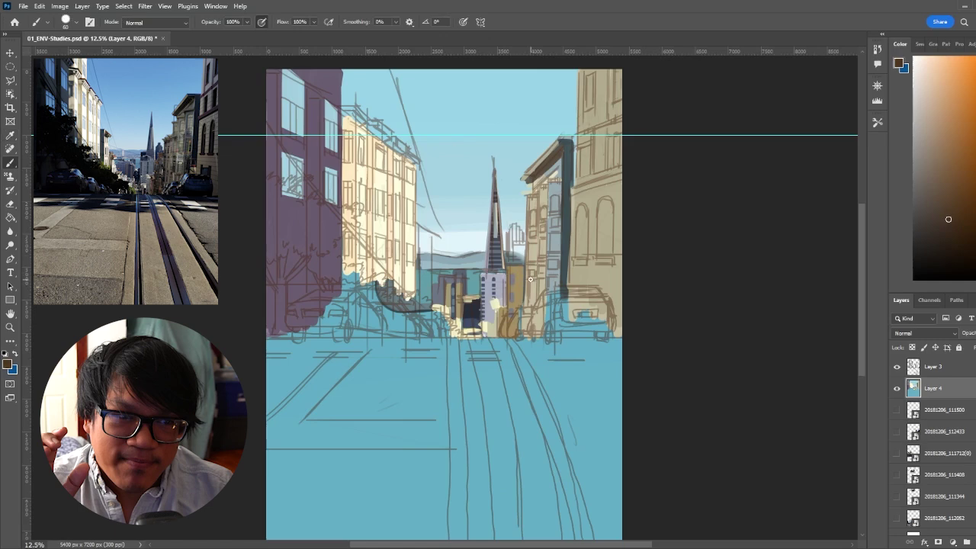
alt+click(515, 285)
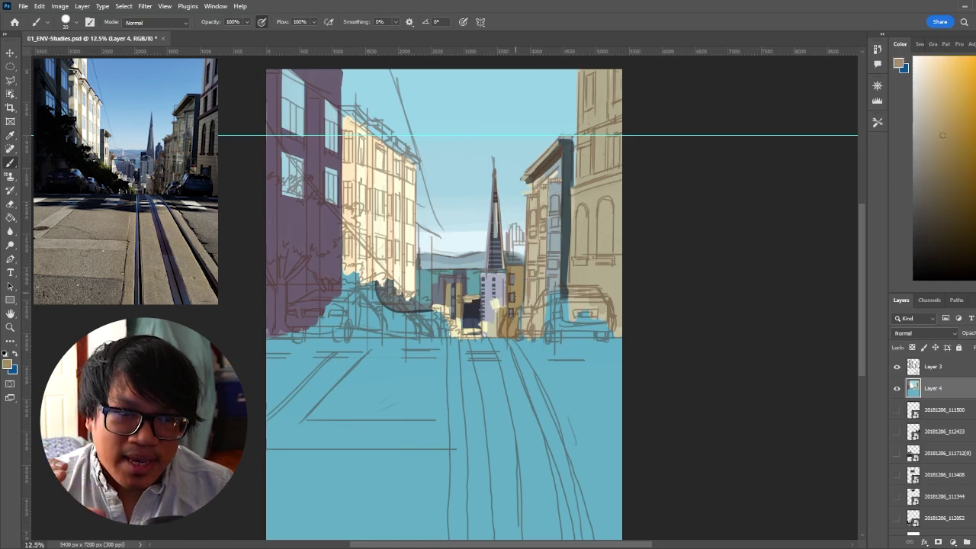
alt+click(516, 272)
drag(512, 279, 520, 282)
alt+click(498, 294)
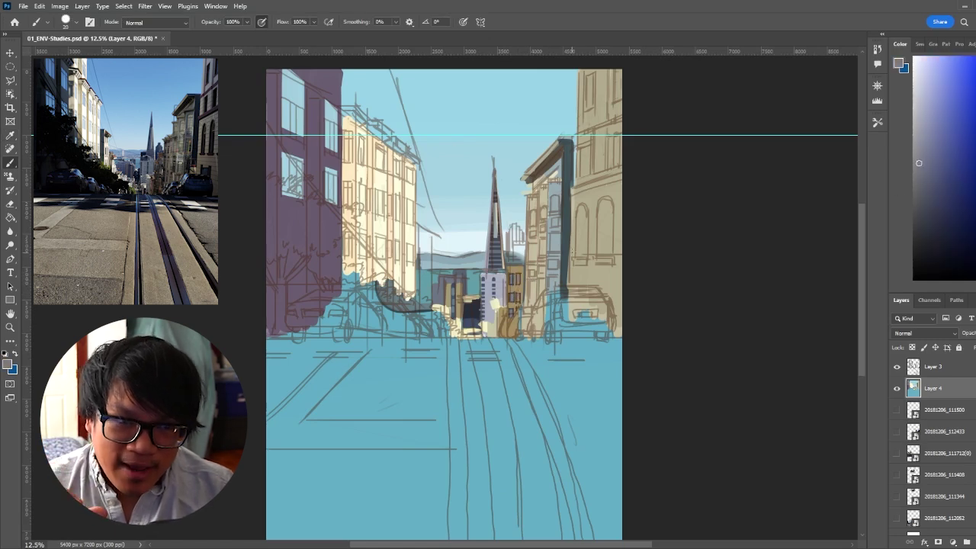
Extend the beige edge of the bay-windowed row on the right with a larger brush and sample a brown for its details.
alt+click(531, 250)
key(bracketright)
drag(526, 230, 523, 327)
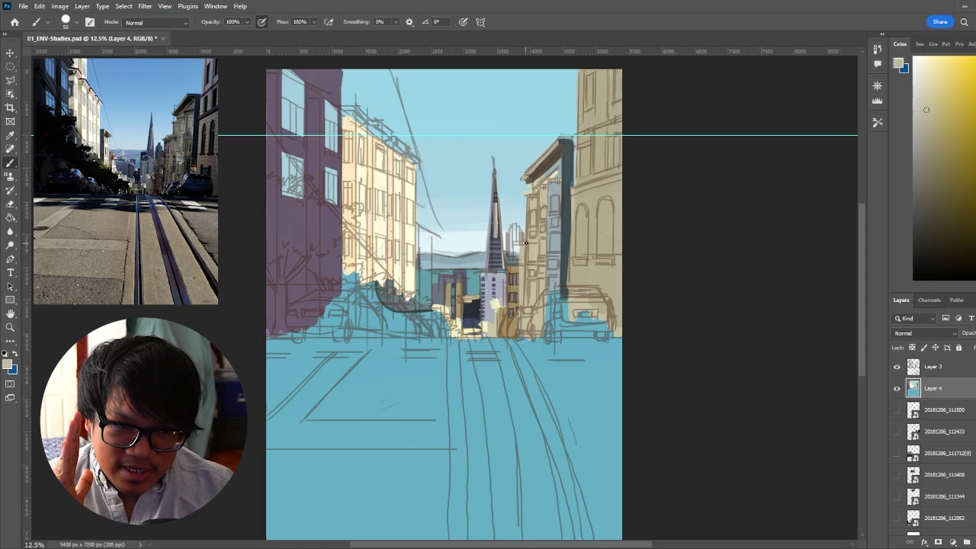
alt+click(522, 242)
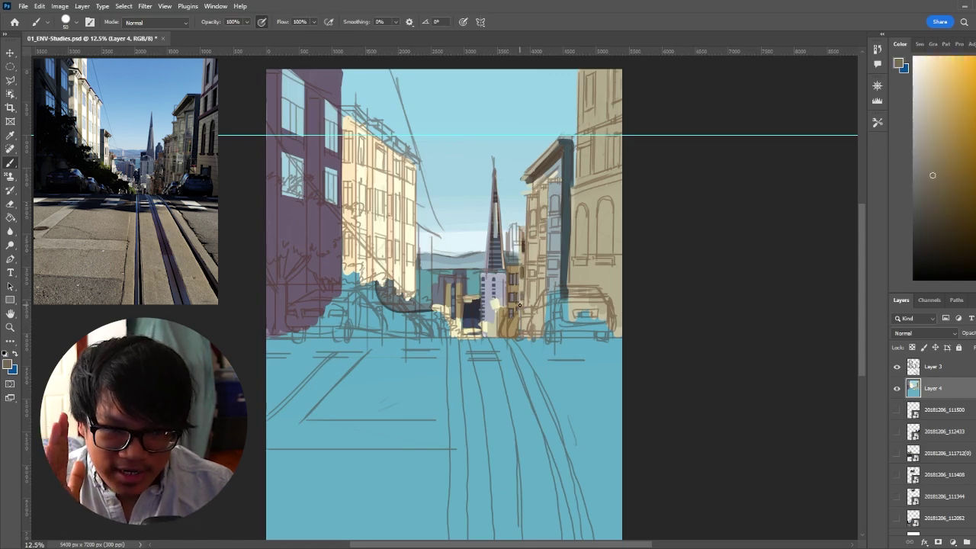
Paint pale cream highlights down the bay windows of the mid-distance row on the right.
alt+click(552, 200)
mouse_move(554, 187)
mouse_down()
mouse_move(554, 260)
mouse_move(555, 210)
mouse_move(542, 279)
mouse_up()
alt+click(496, 303)
alt+click(523, 245)
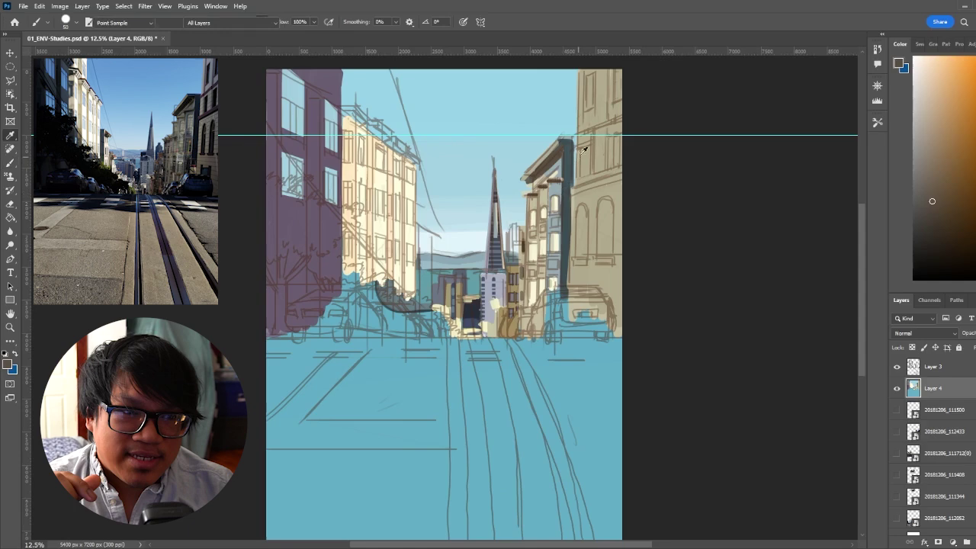
Add dark brown trim above the bay windows of the right row with a smaller brush.
alt+click(524, 244)
key(bracketleft)
mouse_move(549, 181)
mouse_down()
mouse_move(561, 181)
mouse_move(547, 185)
mouse_up()
drag(524, 196, 536, 196)
Paint grey-blue panes on the right row's bay windows and pale blue windows on the cream row opposite.
alt+click(554, 202)
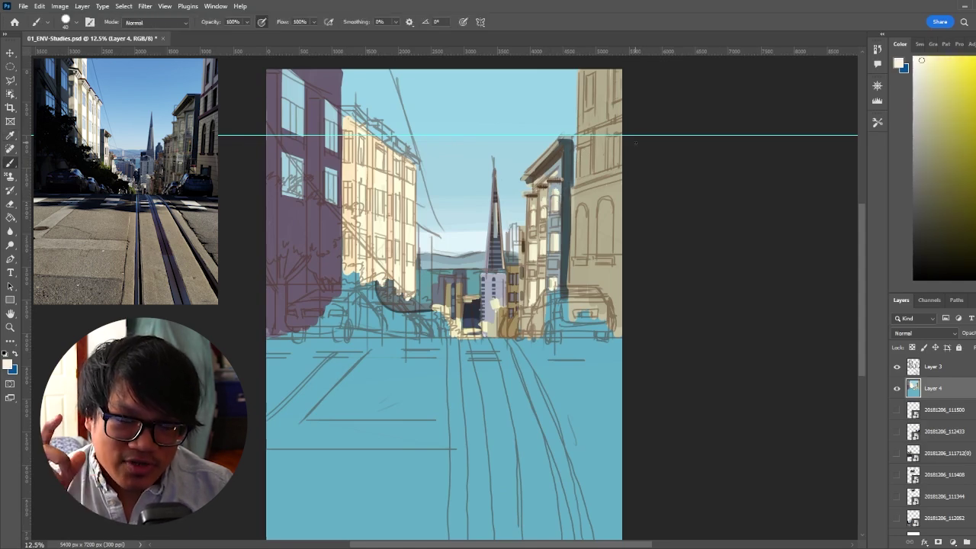
click(922, 127)
key(i)
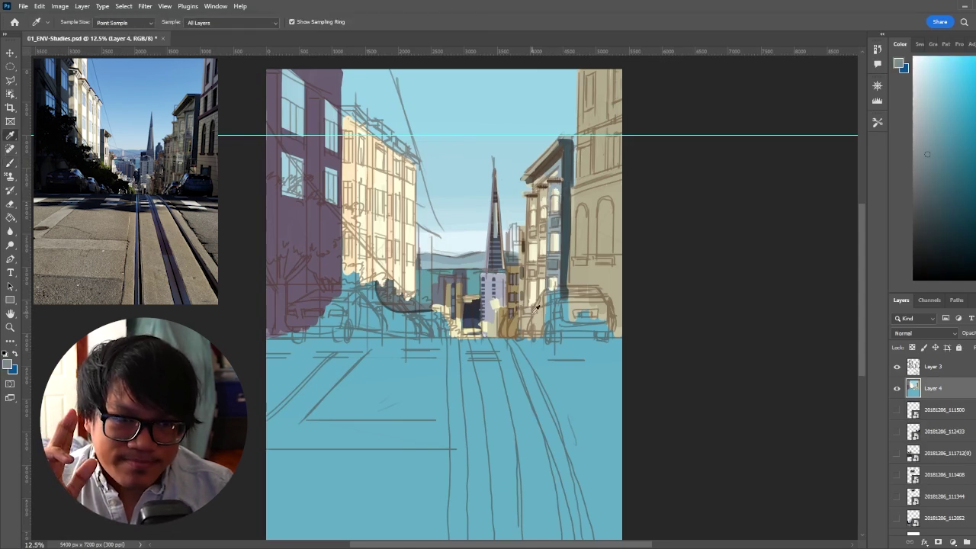
click(536, 284)
key(b)
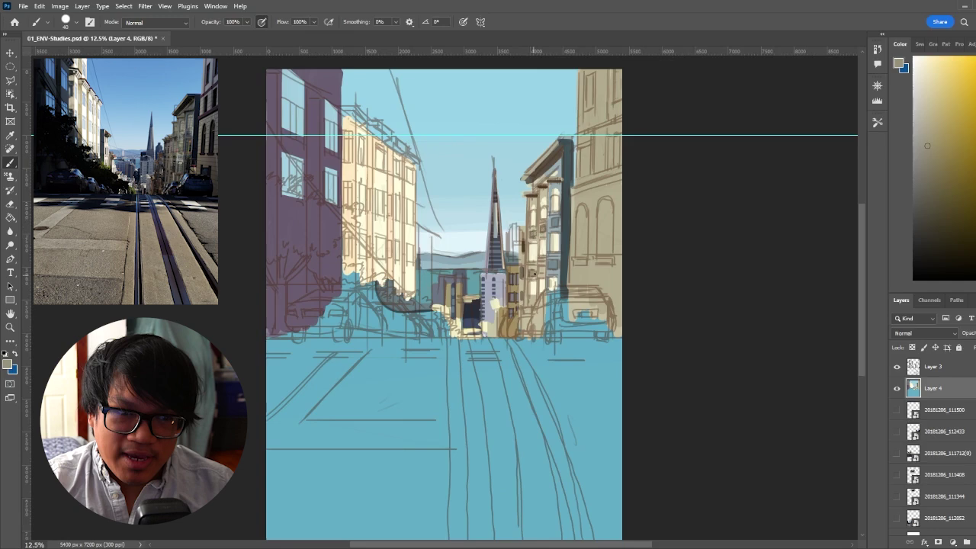
alt+click(466, 243)
drag(379, 154, 379, 167)
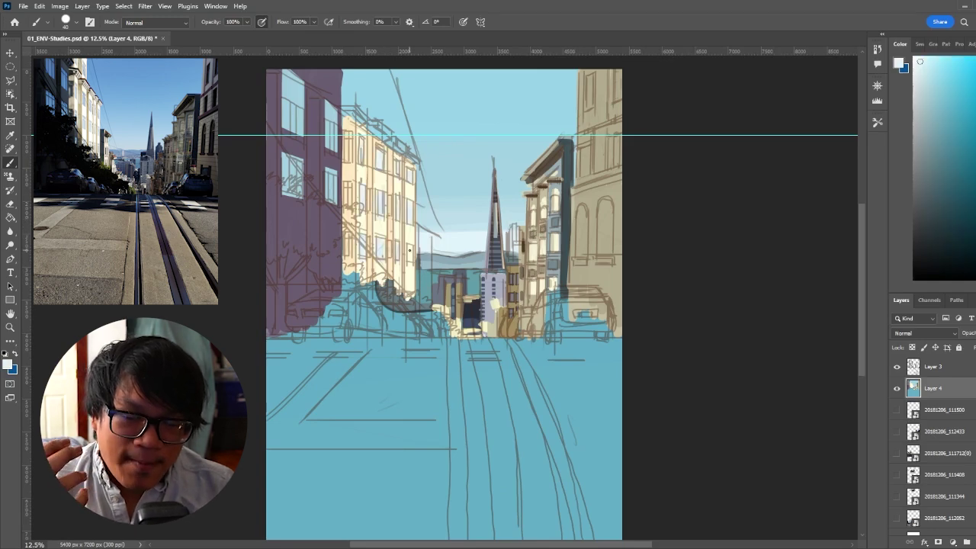
Paint the small building beyond the cream row with a purple shaded side, a cream front and a dark brown roof.
alt+click(438, 284)
drag(409, 250, 420, 301)
alt+click(411, 284)
drag(424, 235, 429, 308)
alt+click(435, 285)
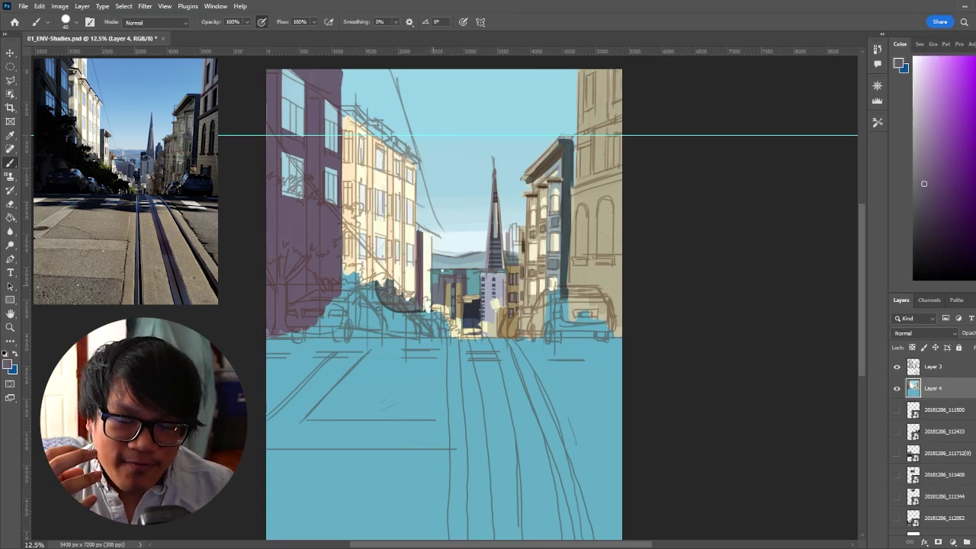
alt+click(550, 160)
drag(440, 244, 428, 245)
alt+click(431, 252)
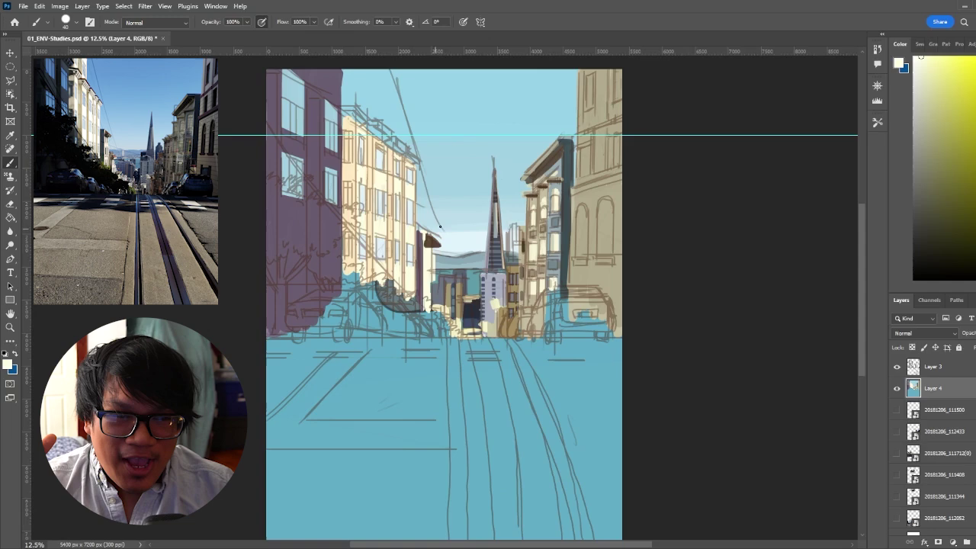
Select a narrow strip along the cream row's slanted roofline and paint it as a dark brown eave.
alt+click(430, 239)
key(l)
click(353, 105)
click(423, 165)
key(b)
drag(354, 111, 422, 163)
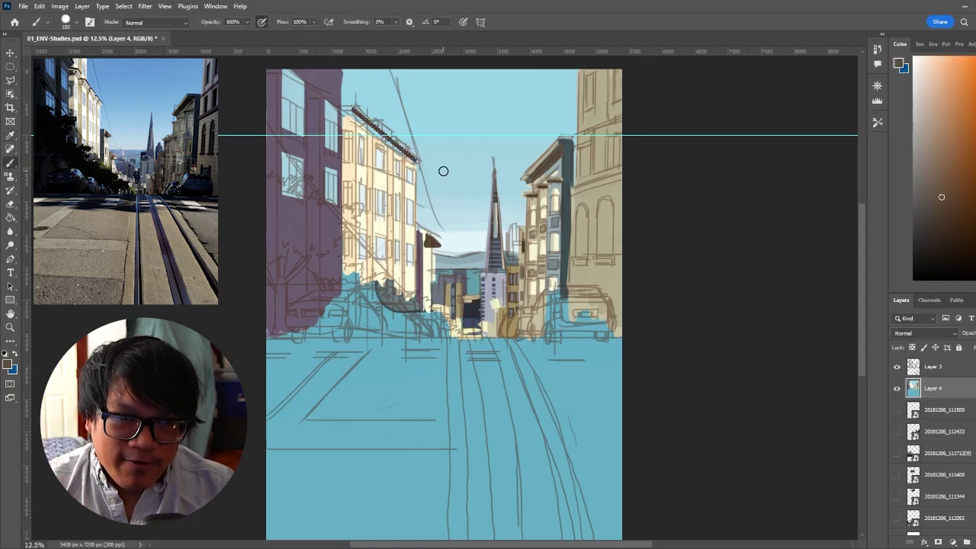
Select the space above the nearer part of the cream row and paint it cream up to the canvas top.
key(l)
key(b)
key(l)
click(386, 61)
click(388, 152)
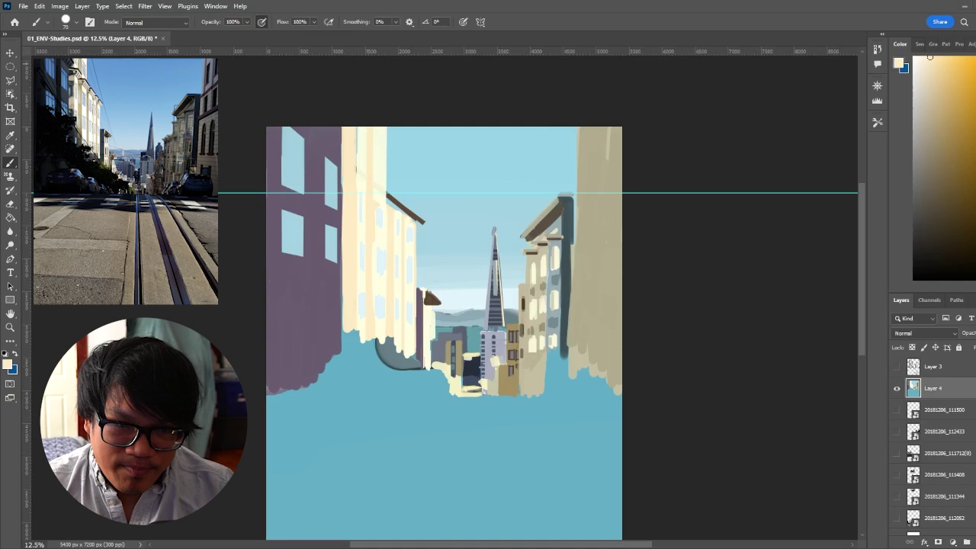
click(897, 369)
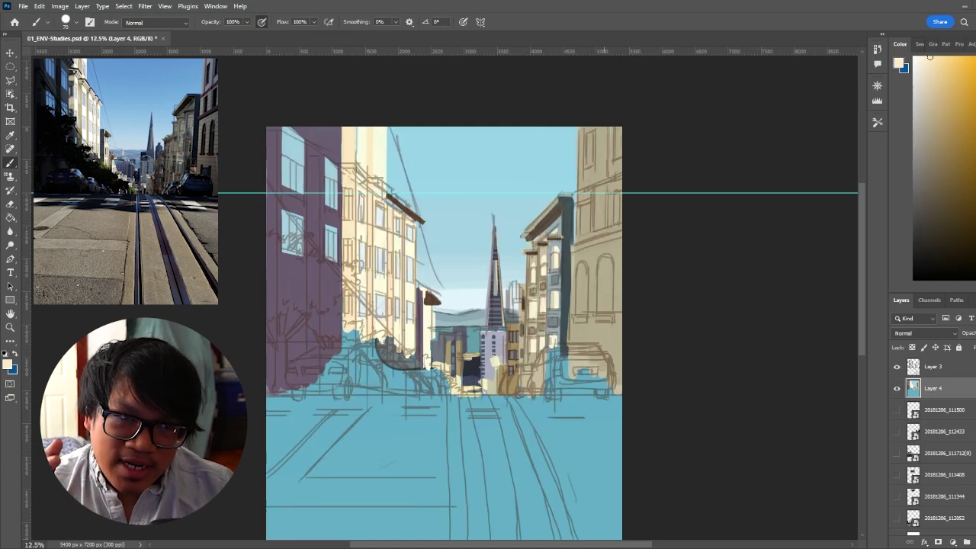
Block in the street with pale yellow and brush broad grey cast shadows across its far end.
drag(396, 448, 444, 473)
drag(366, 472, 445, 488)
alt+click(324, 362)
alt+click(366, 457)
drag(268, 423, 571, 421)
drag(466, 427, 620, 430)
drag(362, 440, 479, 446)
alt+click(538, 401)
mouse_move(381, 455)
mouse_down()
mouse_move(608, 455)
mouse_move(558, 440)
mouse_up()
alt+click(593, 464)
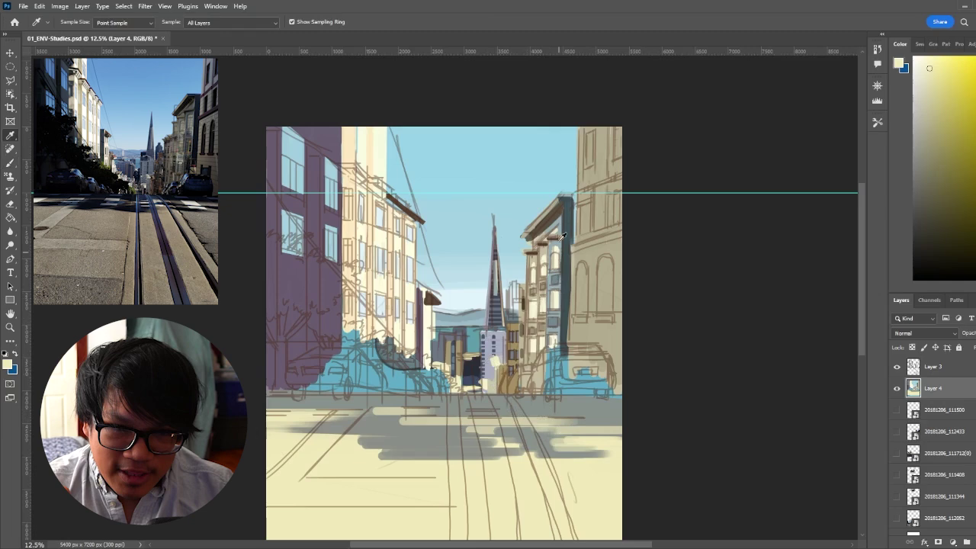
Paint a dark blue-grey shadow band across the full width of the street where it meets the buildings.
alt+click(472, 367)
mouse_move(268, 397)
mouse_down()
mouse_move(410, 392)
mouse_move(423, 401)
mouse_up()
alt+click(381, 399)
drag(415, 400, 621, 403)
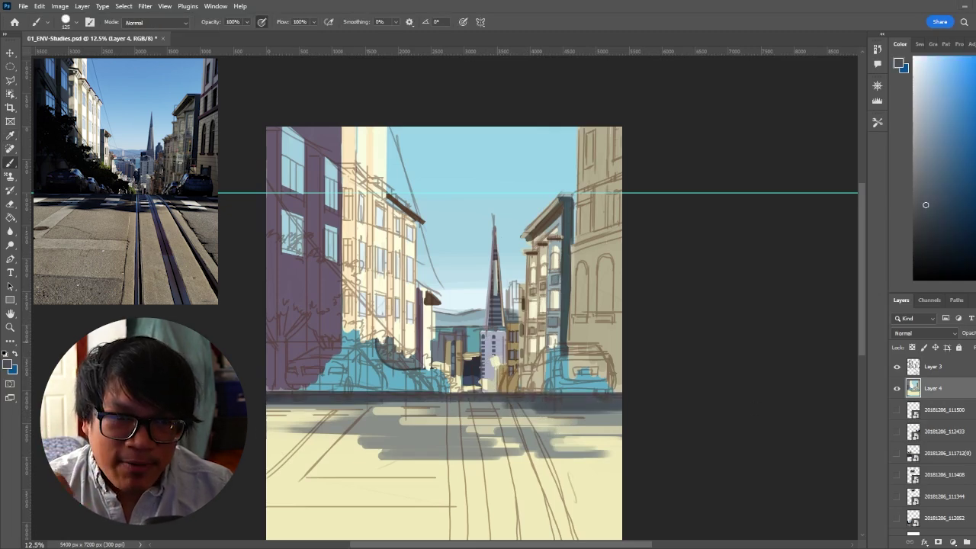
Sample purple from the shaded building and paint a cast shadow over the base of the cream row and the blue bushes.
alt+click(359, 286)
mouse_move(349, 327)
mouse_down()
mouse_move(350, 371)
mouse_move(412, 371)
mouse_up()
alt+click(369, 328)
mouse_move(371, 339)
mouse_down()
mouse_move(373, 388)
mouse_move(357, 389)
mouse_up()
alt+click(387, 329)
alt+click(329, 335)
drag(358, 290, 360, 361)
mouse_move(363, 276)
mouse_down()
mouse_move(363, 338)
mouse_move(353, 315)
mouse_up()
Choose a lighter muted purple and extend the shadow across the lower cream facades down to the street.
click(922, 137)
drag(348, 273, 352, 351)
drag(361, 296, 351, 389)
drag(395, 323, 393, 370)
drag(379, 323, 369, 390)
drag(409, 328, 405, 373)
Paint the beige corner building's lower and middle windows dark navy and its top-storey windows blue-grey.
alt+click(476, 367)
drag(583, 265, 583, 318)
drag(605, 259, 604, 317)
mouse_move(588, 205)
mouse_down()
mouse_move(588, 231)
mouse_move(614, 227)
mouse_up()
alt+click(566, 153)
alt+click(592, 155)
mouse_move(591, 134)
mouse_down()
mouse_move(591, 172)
mouse_move(616, 158)
mouse_up()
Hide the guides and paint a brown ledge between the beige building's top and middle storeys.
alt+click(532, 232)
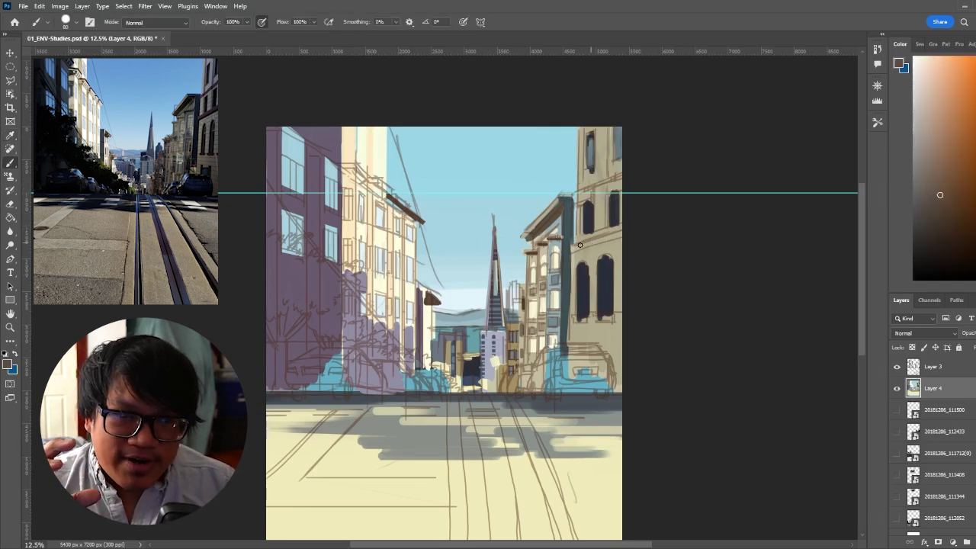
drag(572, 249, 621, 232)
key(ctrl+z)
key(ctrl+;)
drag(571, 192, 621, 178)
alt+click(602, 179)
alt+click(601, 183)
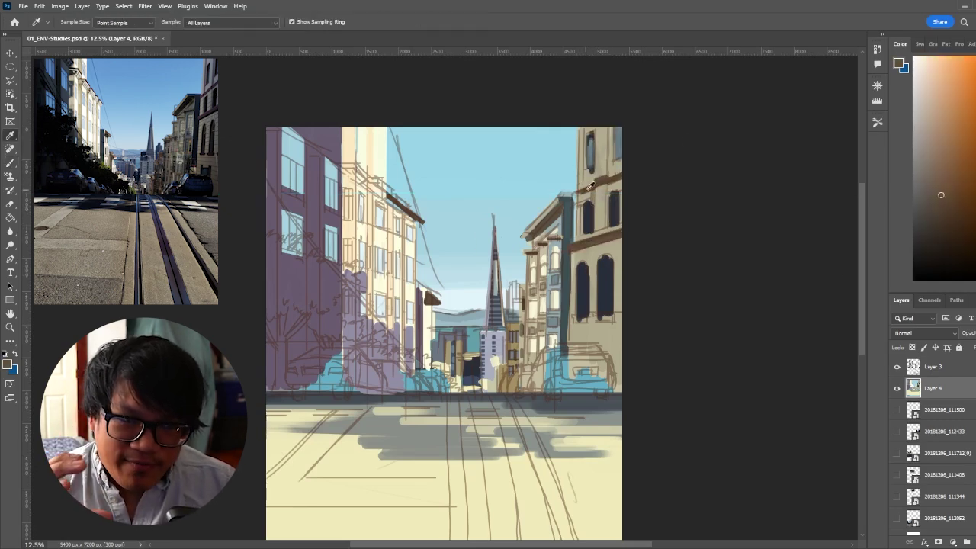
Paint brown sills under the beige building's two tall lower windows and a brown cornice above them.
alt+click(600, 247)
drag(573, 319, 588, 318)
drag(595, 317, 614, 316)
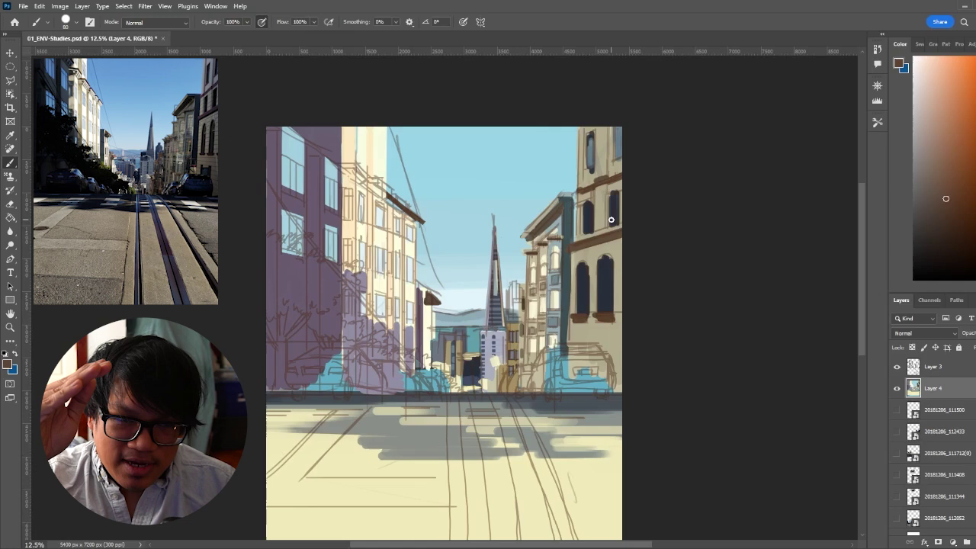
drag(572, 243, 622, 227)
Sample the beige wall colour and select the beige building's lower wall with the Polygonal Lasso.
alt+click(611, 145)
key(l)
click(574, 255)
click(565, 379)
click(622, 393)
click(622, 237)
click(572, 253)
Exclude the two tall arched windows and their sills from the lower wall selection with the Lasso.
key(ctrl+plus)
key(ctrl+plus)
key(ctrl+plus)
key(shift+l)
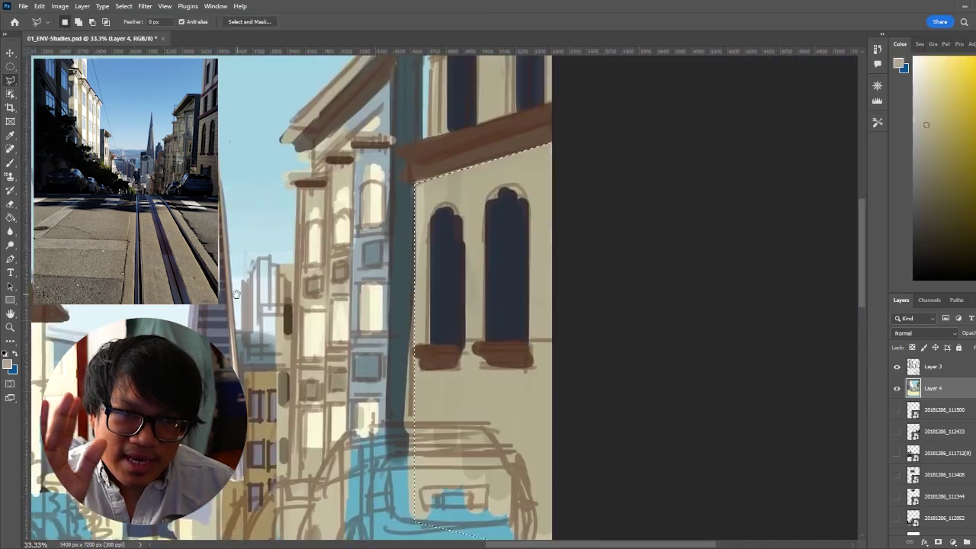
mouse_move(419, 207)
mouse_down()
mouse_move(408, 347)
mouse_move(421, 207)
mouse_up()
mouse_move(492, 190)
mouse_down()
mouse_move(463, 351)
mouse_move(492, 191)
mouse_up()
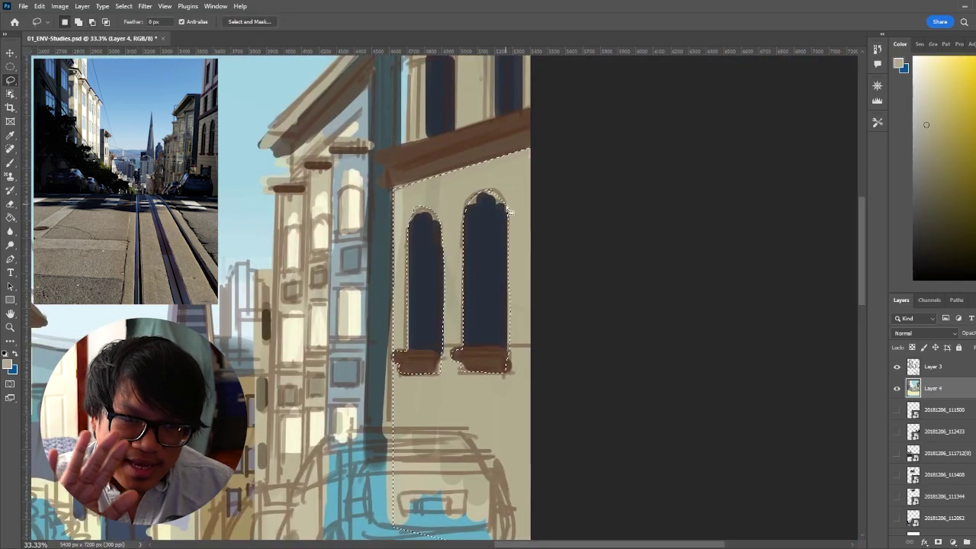
Add the beige building's middle-storey wall to the selection, leaving out its two arched windows.
drag(547, 298, 549, 425)
key(i)
key(l)
mouse_move(412, 160)
mouse_down()
mouse_move(467, 260)
mouse_move(429, 158)
mouse_move(414, 160)
mouse_up()
drag(458, 159, 452, 316)
Add the beige building's top-storey wall above the upper ledge to the selection with the Polygonal Lasso.
key(shift+l)
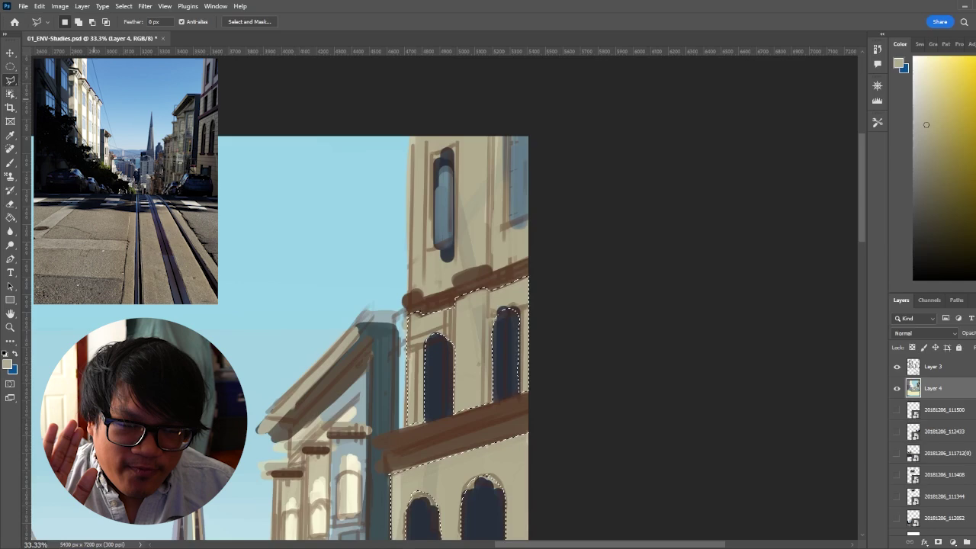
click(410, 136)
click(410, 307)
click(452, 286)
click(529, 260)
key(ctrl+minus)
shift+click(422, 186)
click(458, 284)
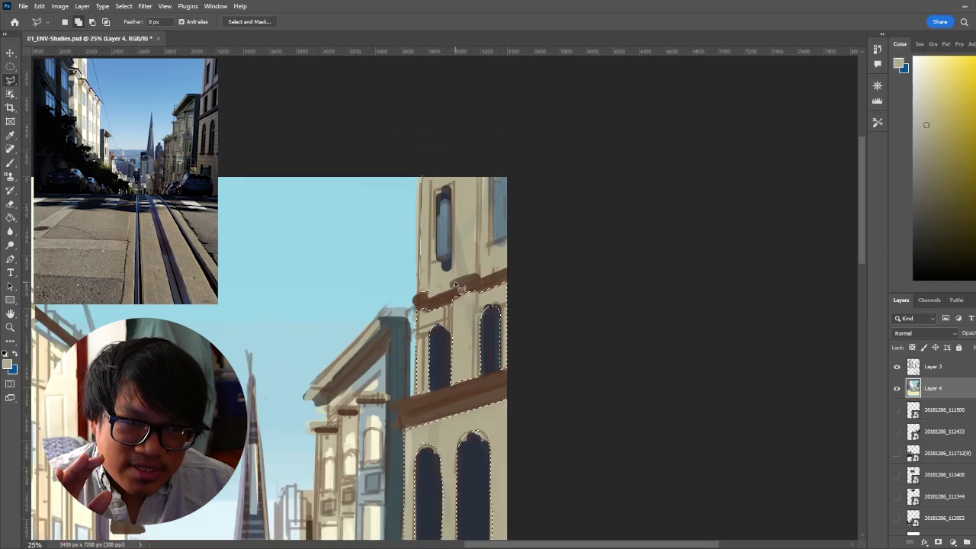
click(512, 268)
Subtract the top-storey windows from the wall selection.
alt+click(438, 260)
key(i)
click(466, 250)
key(l)
alt+click(420, 288)
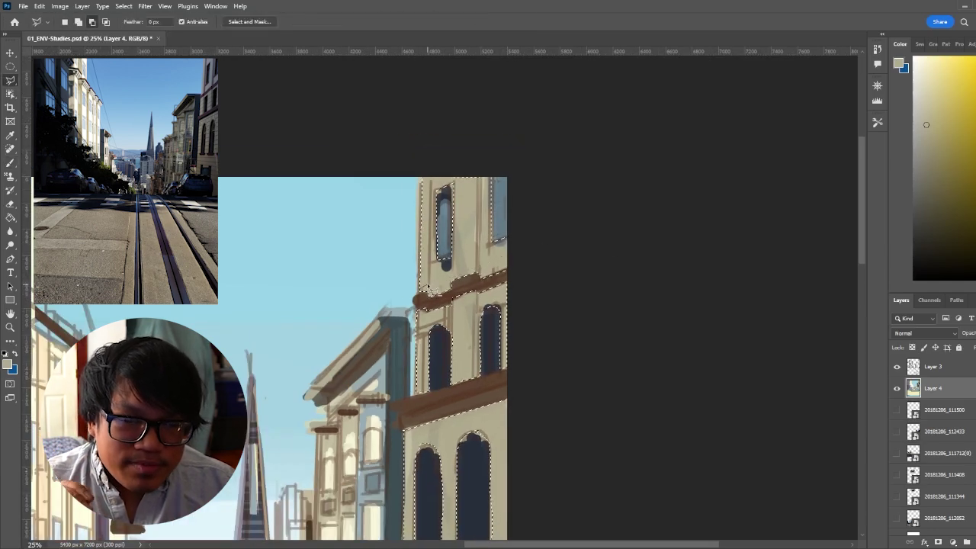
Paint thin darker olive siding lines across the beige building's selected lower wall with a small brush.
key(b)
alt+click(465, 241)
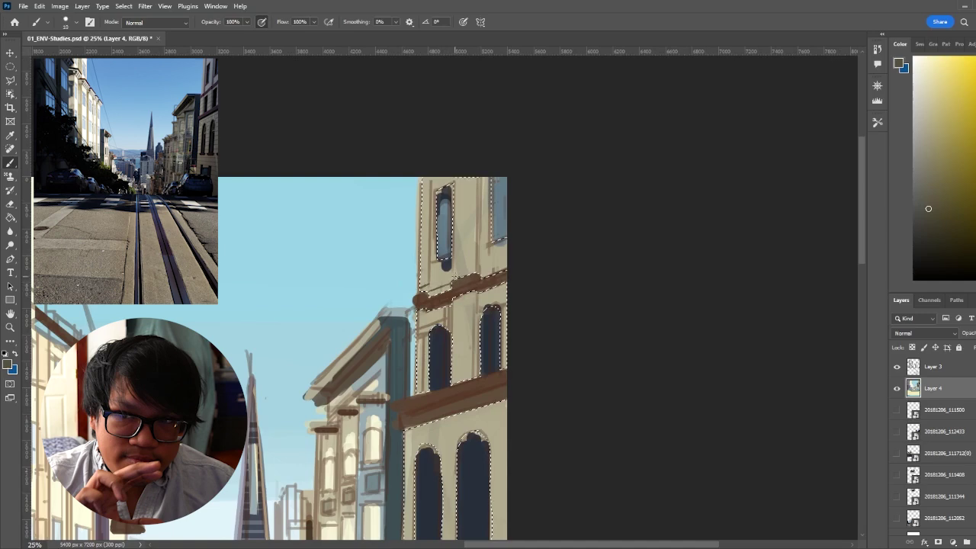
alt+click(494, 258)
drag(455, 276, 507, 255)
drag(473, 442, 523, 225)
drag(456, 457, 558, 437)
drag(453, 412, 605, 353)
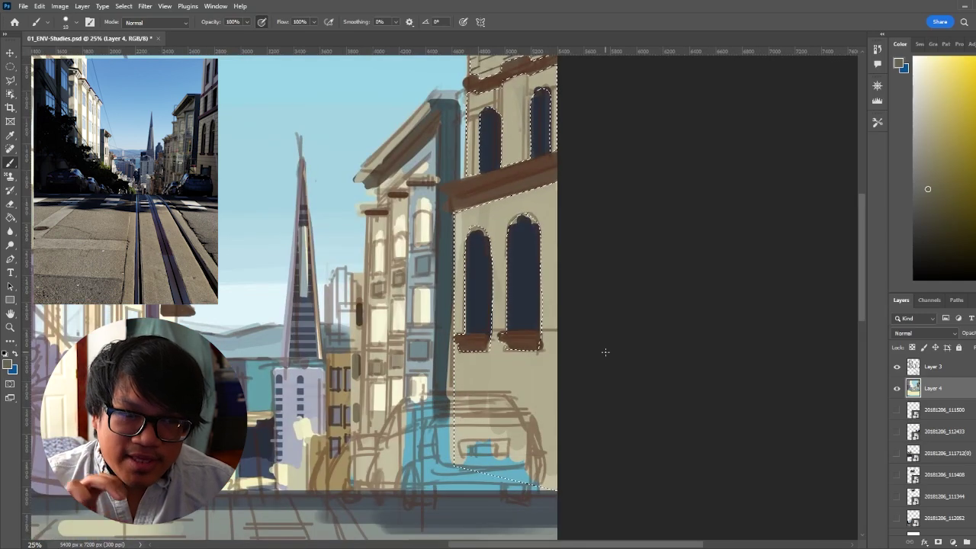
drag(455, 363, 558, 381)
drag(454, 418, 558, 444)
drag(454, 443, 558, 477)
drag(454, 380, 558, 400)
drag(453, 307, 509, 298)
drag(488, 231, 558, 215)
Paint thin horizontal siding lines between the beige building's middle-storey windows.
drag(460, 169, 434, 255)
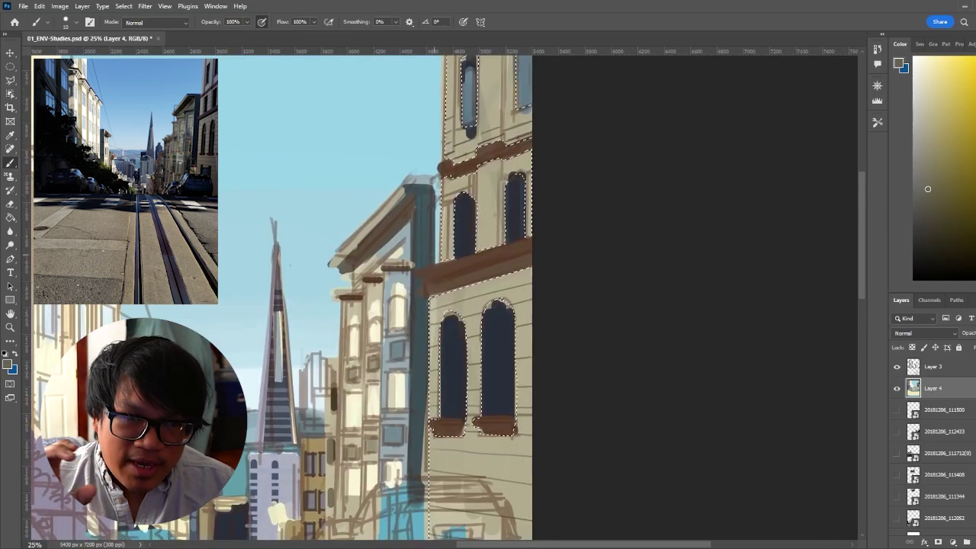
drag(477, 210, 505, 201)
drag(476, 239, 505, 229)
mouse_move(470, 197)
mouse_down()
mouse_move(507, 182)
mouse_move(505, 194)
mouse_up()
Sample nearby wall tones and refine the middle and top storeys' walls with a smaller brush.
alt+click(490, 221)
alt+click(492, 187)
key(bracketleft)
key(bracketleft)
mouse_move(476, 232)
mouse_down()
mouse_move(502, 222)
mouse_move(504, 281)
mouse_up()
mouse_move(481, 169)
mouse_down()
mouse_move(501, 161)
mouse_move(532, 172)
mouse_up()
alt+click(483, 191)
drag(468, 189, 476, 197)
Clear the wall selection and save the document.
key(ctrl+d)
key(ctrl+s)
key(ctrl+minus)
key(ctrl+minus)
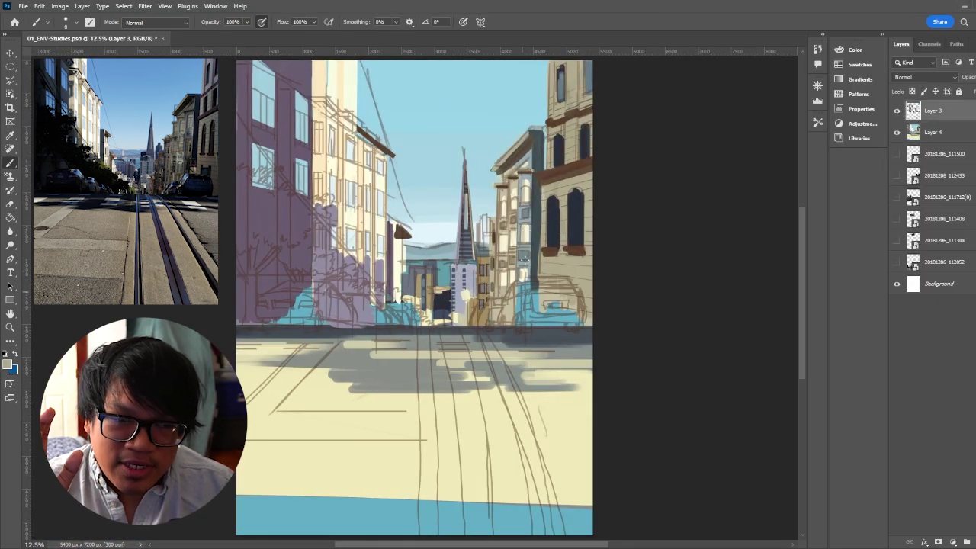
Enlarge the brush to 150 px and dock the Color panel above the layers.
key(bracketright)
key(bracketright)
key(bracketright)
key(bracketright)
key(bracketright)
key(bracketright)
key(bracketright)
key(bracketright)
key(bracketright)
key(bracketright)
key(bracketright)
key(bracketright)
key(bracketright)
key(bracketright)
key(bracketright)
drag(855, 50, 919, 43)
click(938, 191)
mouse_move(239, 199)
mouse_down()
mouse_move(249, 217)
mouse_move(274, 211)
mouse_up()
drag(266, 217, 241, 227)
click(965, 207)
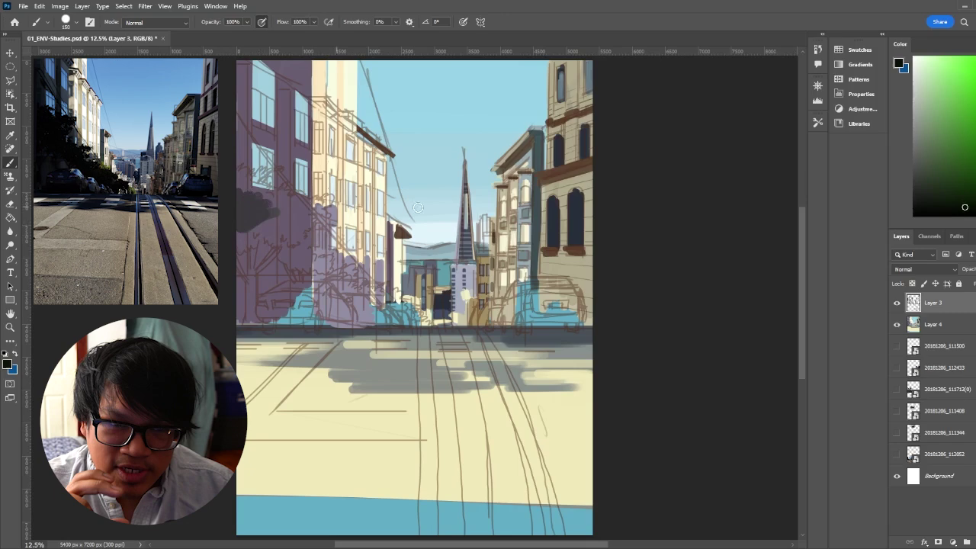
click(971, 207)
key(ctrl+z)
key(ctrl+z)
key(ctrl+z)
click(933, 324)
click(951, 191)
click(948, 193)
mouse_move(241, 184)
mouse_down()
mouse_move(293, 218)
mouse_move(265, 231)
mouse_move(268, 222)
mouse_move(326, 225)
mouse_up()
click(949, 195)
key(ctrl+z)
key(ctrl+z)
key(ctrl+z)
key(ctrl+z)
Create a new layer above Layer 4 and paint dark green foliage descending from the purple building to the street's far end.
key(ctrl+shift+alt+n)
mouse_move(241, 208)
mouse_down()
mouse_move(304, 209)
mouse_move(234, 248)
mouse_move(288, 166)
mouse_move(311, 260)
mouse_move(306, 278)
mouse_move(376, 283)
mouse_move(412, 322)
mouse_move(401, 318)
mouse_move(428, 323)
mouse_up()
click(941, 163)
click(940, 150)
Dab light yellow-green highlights on the far end of the foliage.
click(951, 115)
drag(385, 282, 403, 292)
click(939, 98)
drag(384, 283, 401, 288)
click(957, 135)
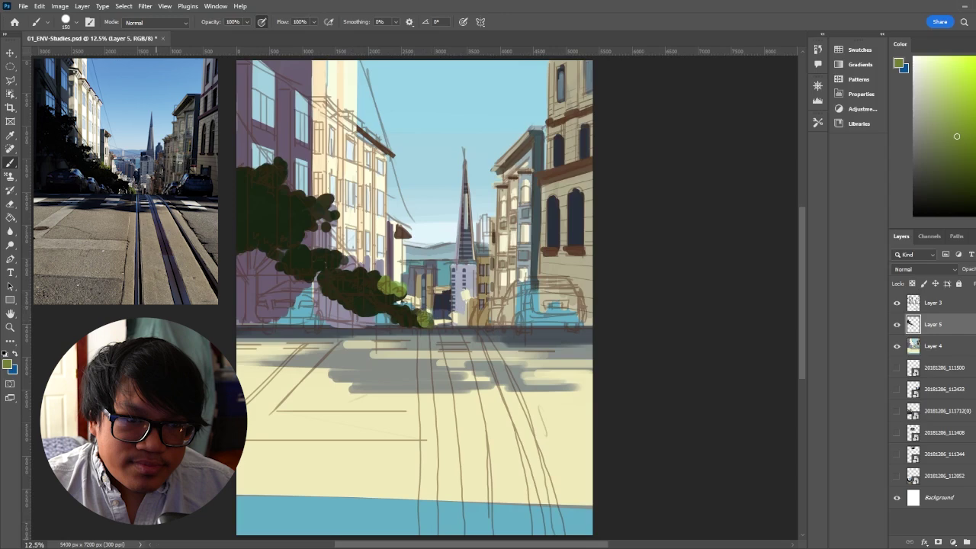
Return to Layer 4 and paint purple window shading along the cream row's near edge.
ctrl+click(337, 83)
alt+click(333, 84)
scroll(337, 113, up, 1)
alt+click(347, 113)
alt+click(333, 113)
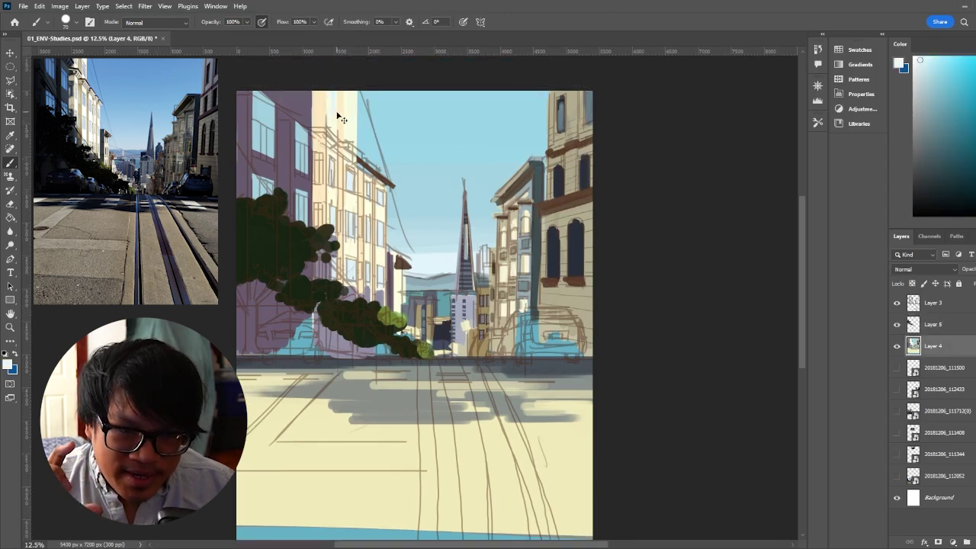
alt+click(319, 169)
drag(318, 203, 319, 225)
Sample the eave's dark brown and extend it up the slanted roofline of the cream row's nearer part.
alt+click(391, 182)
key(l)
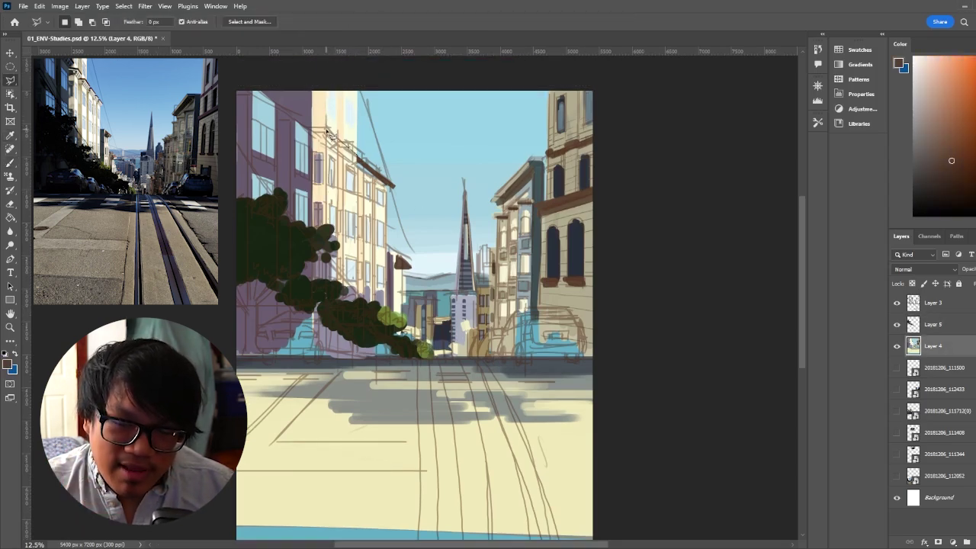
key(b)
drag(328, 134, 358, 158)
Sample the cream row's pale and grey-beige tones and dab small details with a smaller brush beneath its slanted eave.
alt+click(333, 129)
alt+click(355, 164)
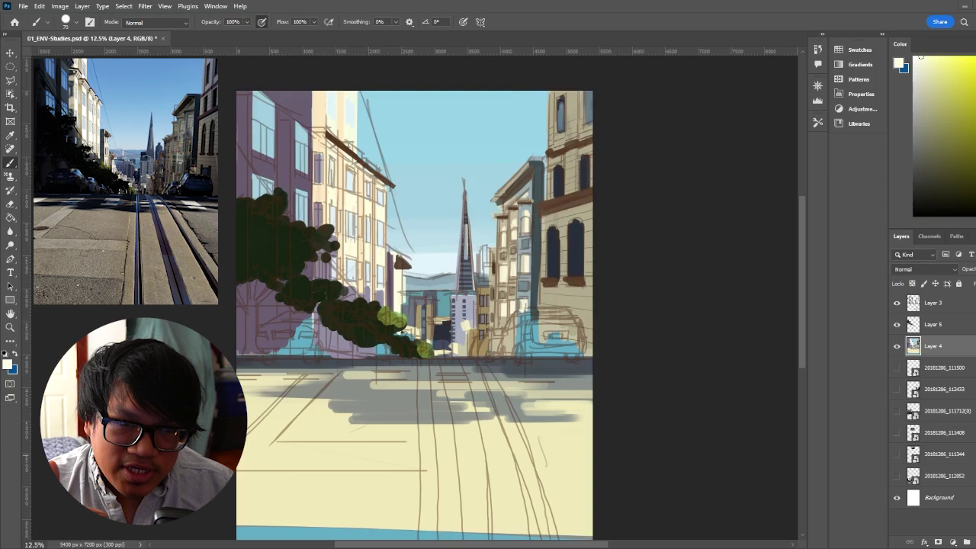
key(bracketleft)
key(bracketleft)
key(bracketleft)
alt+click(351, 159)
alt+click(351, 159)
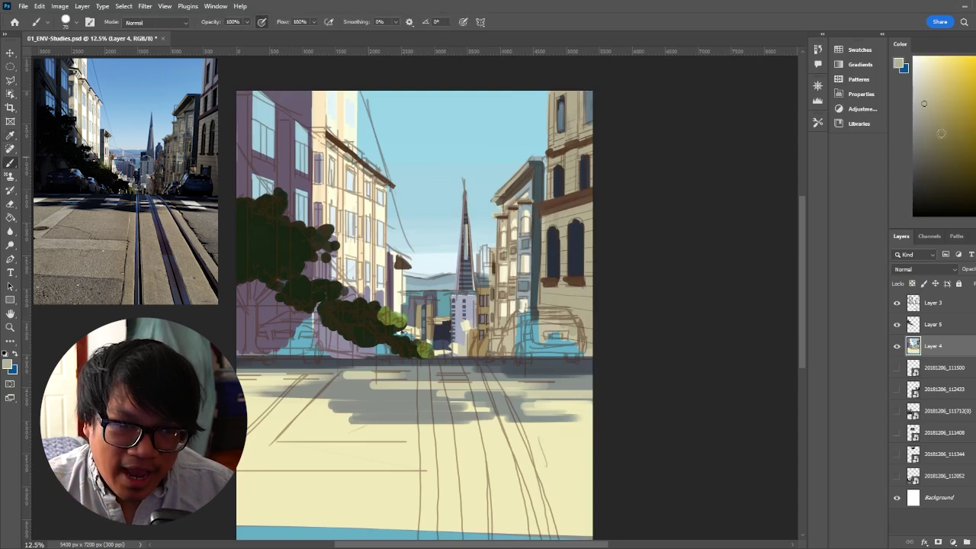
alt+click(353, 161)
mouse_move(333, 145)
mouse_down()
mouse_move(373, 174)
mouse_move(379, 193)
mouse_up()
click(384, 183)
Hide the Layer 3 line art and tint a lassoed slanted band across the cream row's upper windows with sampled pale tones.
click(896, 303)
key(l)
click(329, 156)
click(385, 194)
click(385, 207)
click(330, 183)
click(329, 157)
key(b)
alt+click(350, 180)
key(l)
click(330, 186)
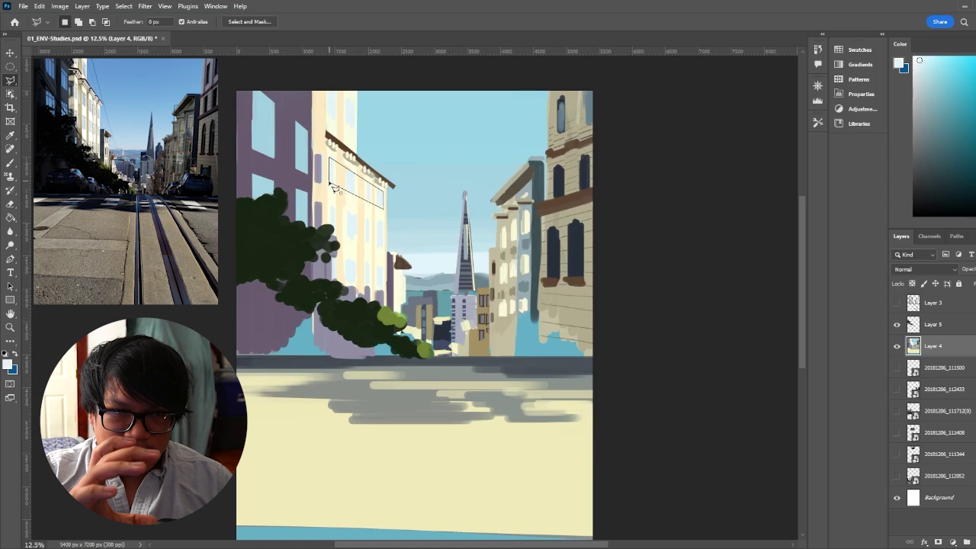
key(b)
key(l)
key(b)
key(l)
key(b)
alt+click(372, 255)
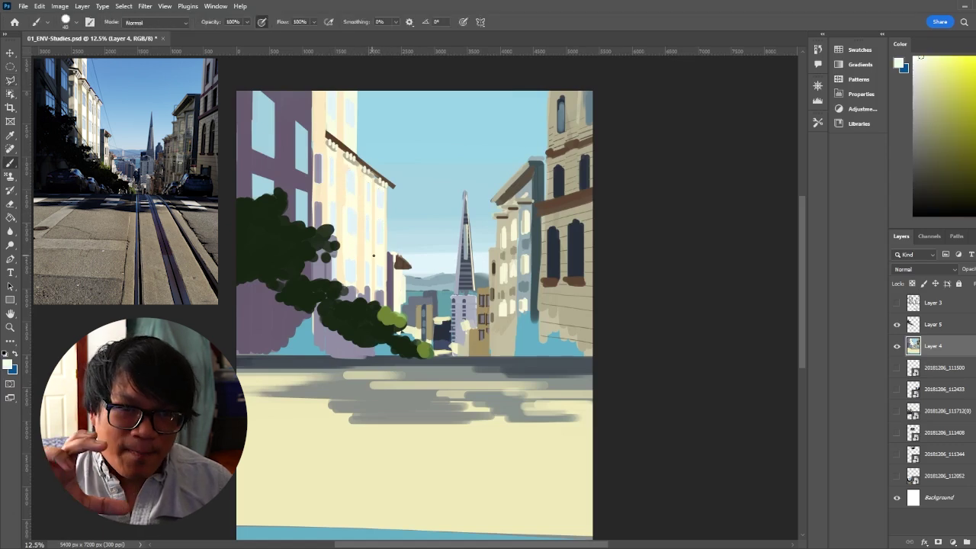
Lasso a slanted band across the cream row's lower windows and brush it with a sampled pale window tone.
key(l)
click(383, 265)
click(344, 253)
click(344, 281)
click(383, 265)
key(b)
alt+click(352, 223)
drag(351, 263, 376, 276)
Lasso a thin slanted strip between the cream row's middle floors, trim the selection, and sample a pale tone for it.
key(l)
click(330, 206)
click(384, 224)
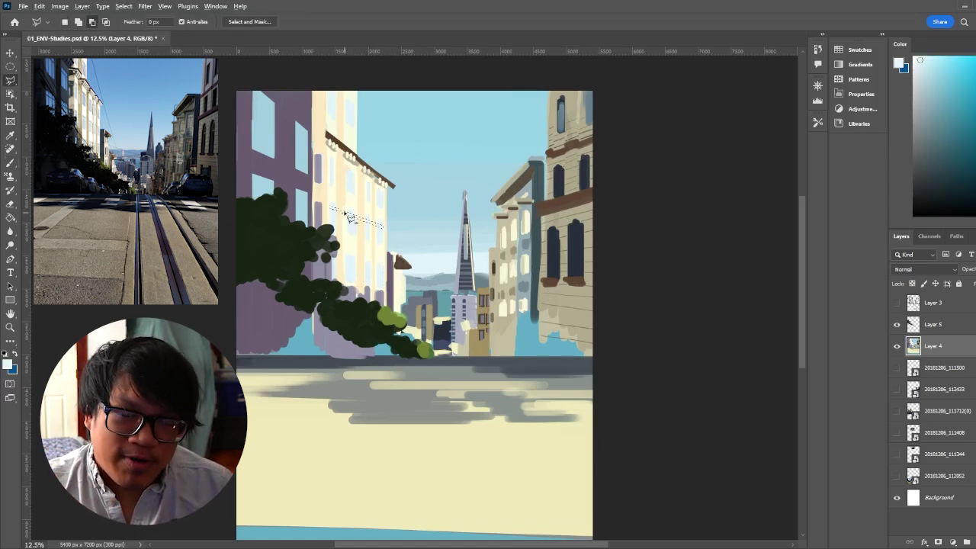
alt+click(337, 204)
alt+click(360, 214)
key(b)
alt+click(360, 204)
Paint a thin pale ledge in a lassoed strip below the cream row's eave and pick tones for a lower ledge.
key(l)
click(330, 165)
key(b)
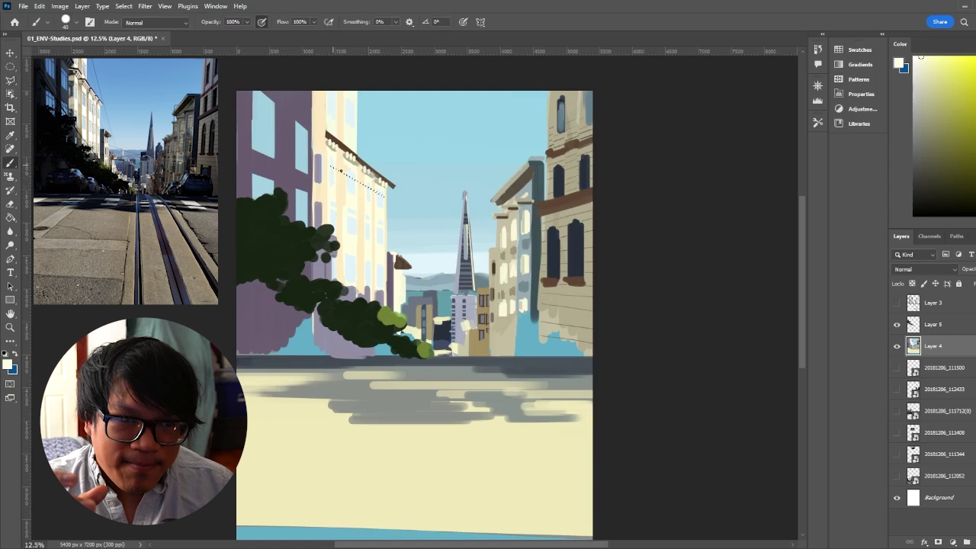
drag(339, 172, 382, 196)
alt+click(364, 188)
alt+click(367, 229)
key(l)
click(359, 275)
key(b)
alt+click(371, 270)
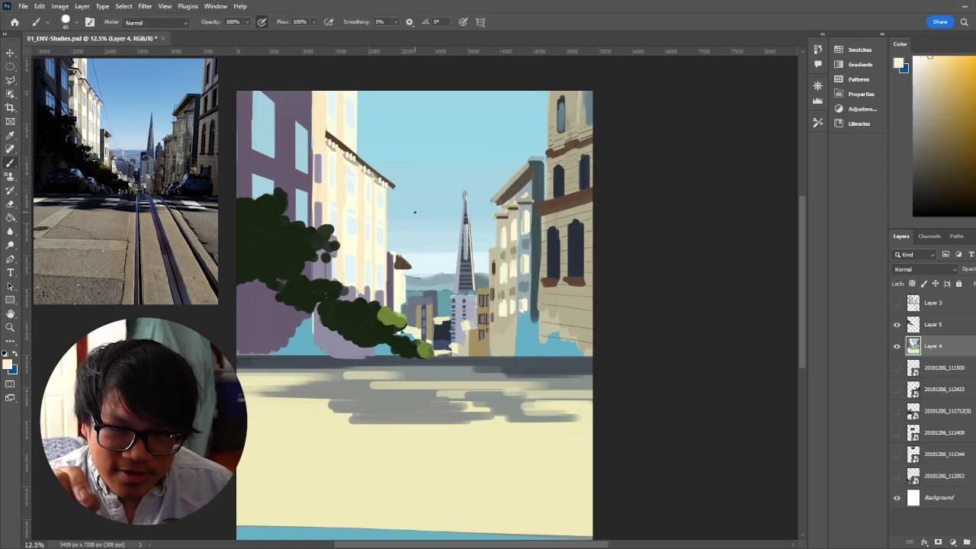
Enlarge the brush and paint the upper sky between the buildings a brighter light blue.
alt+click(414, 212)
key(bracketright)
key(bracketright)
key(bracketright)
key(bracketright)
key(bracketright)
key(bracketright)
key(bracketright)
key(bracketright)
key(bracketright)
key(bracketright)
mouse_move(430, 95)
mouse_down()
mouse_move(402, 88)
mouse_move(437, 148)
mouse_up()
alt+click(430, 206)
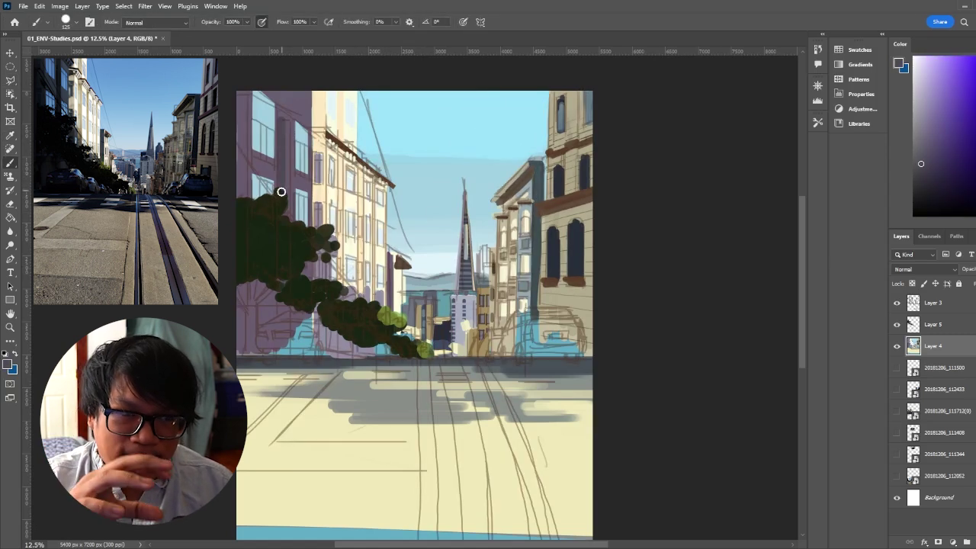
Brush dark violet shading on the purple building and extend the dark brown eave up across its upper corner.
drag(282, 192, 283, 351)
mouse_move(285, 97)
mouse_down()
mouse_move(285, 125)
mouse_move(314, 120)
mouse_up()
key(l)
key(b)
alt+click(329, 136)
shift+click(326, 136)
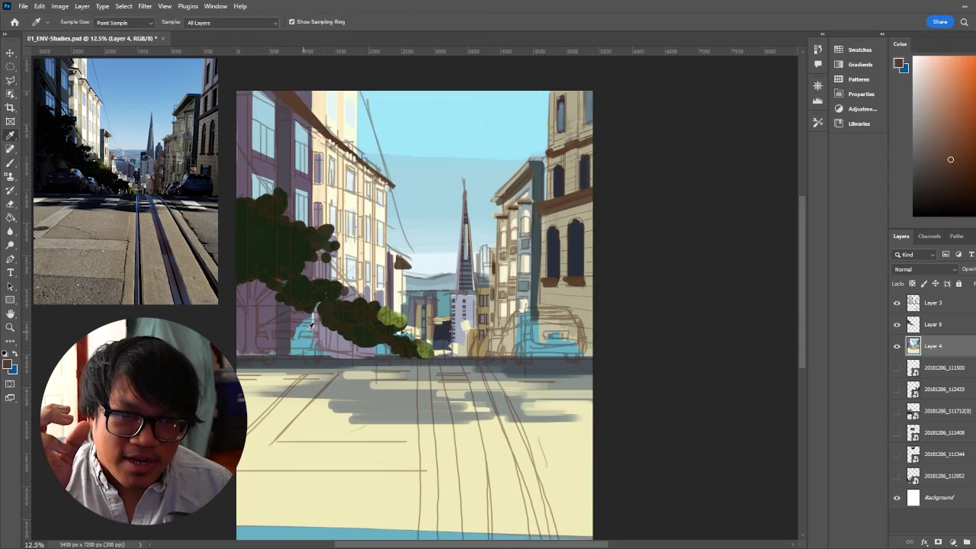
alt+click(200, 183)
alt+click(199, 187)
mouse_move(276, 325)
mouse_down()
mouse_move(287, 349)
mouse_move(351, 343)
mouse_move(309, 346)
mouse_move(327, 333)
mouse_move(339, 348)
mouse_move(358, 336)
mouse_up()
key(ctrl+z)
Create a new layer above Layer 5 and block in a dark brown parked car in front of the purple building.
click(934, 325)
key(ctrl+shift+alt+n)
alt+click(92, 185)
alt+click(93, 183)
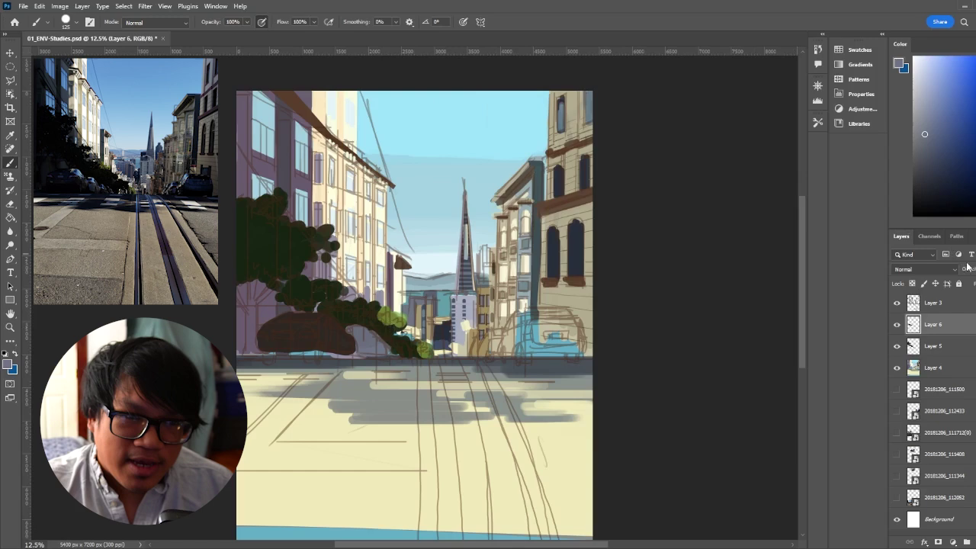
Sample the shaded dark grey and block in the parked car in front of the beige building.
alt+click(533, 298)
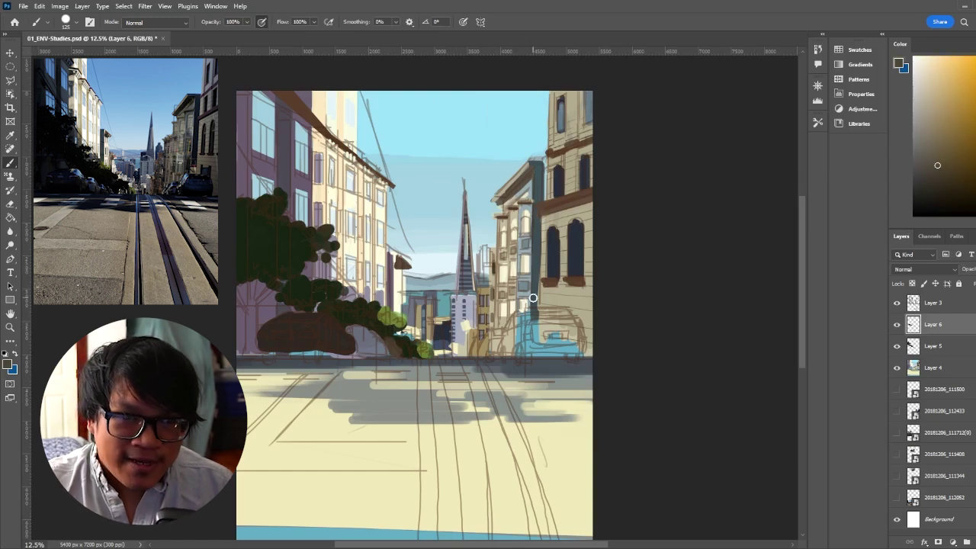
alt+click(381, 349)
alt+click(534, 302)
mouse_move(506, 347)
mouse_down()
mouse_move(565, 341)
mouse_move(498, 352)
mouse_move(498, 336)
mouse_up()
Sample the distant blue and paint the windows of the brown car and the smaller car behind it with a smaller brush.
alt+click(419, 287)
key([)
key([)
key([)
key([)
drag(318, 320, 369, 334)
Sample the darkest car tones and paint the shadow and wheels along the underside of the brown car.
alt+click(335, 344)
alt+click(324, 348)
alt+click(305, 352)
drag(264, 356, 360, 356)
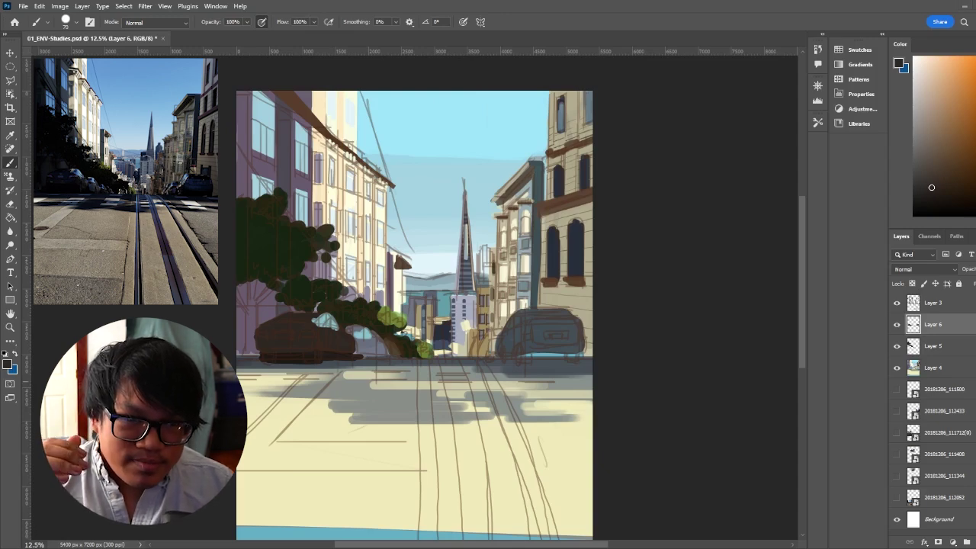
Brush lighter brown over the brown car's body and sides, sampling tones from the car.
alt+click(294, 329)
mouse_move(277, 329)
mouse_down()
mouse_move(310, 331)
mouse_move(261, 346)
mouse_move(289, 317)
mouse_move(351, 339)
mouse_up()
alt+click(294, 333)
alt+click(297, 332)
alt+click(279, 319)
alt+click(292, 319)
alt+click(324, 334)
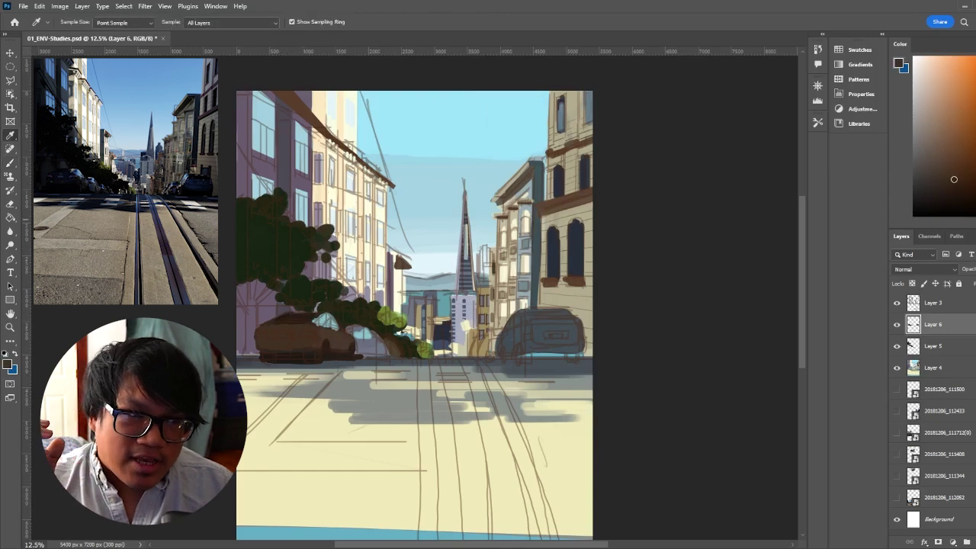
Shape the grey car's dark roof, rear window, teal-grey body and underside with tones sampled from the car.
alt+click(536, 332)
alt+click(536, 336)
mouse_move(505, 348)
mouse_down()
mouse_move(575, 349)
mouse_move(509, 354)
mouse_up()
alt+click(581, 350)
mouse_move(537, 325)
mouse_down()
mouse_move(566, 321)
mouse_move(533, 313)
mouse_move(581, 327)
mouse_move(537, 335)
mouse_move(576, 340)
mouse_move(542, 349)
mouse_move(504, 330)
mouse_move(522, 342)
mouse_up()
alt+click(582, 328)
alt+click(537, 332)
alt+click(538, 336)
alt+click(574, 343)
alt+click(556, 331)
alt+click(526, 335)
alt+click(355, 358)
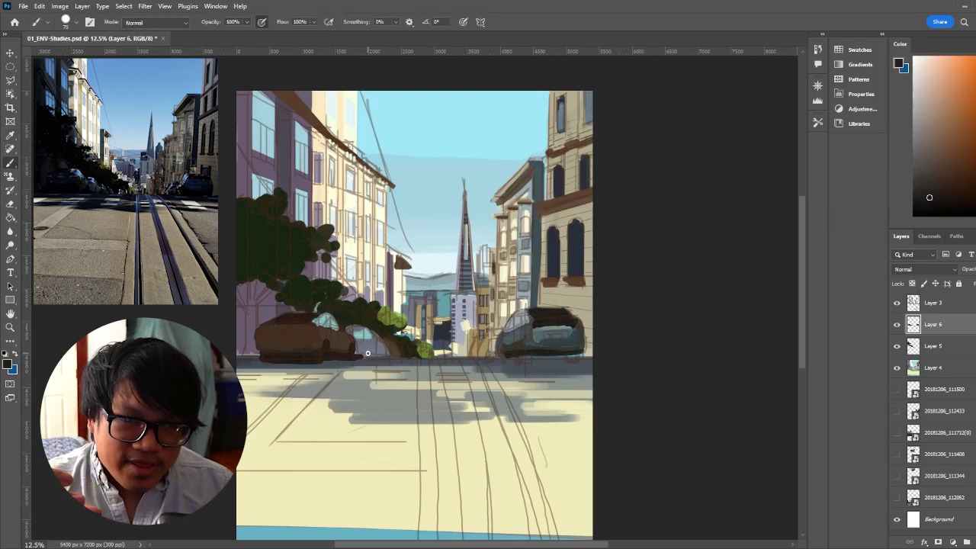
Shrink the brush and paint dark lower details on the small car behind the brown one.
key(bracketleft)
key(bracketleft)
drag(366, 347, 383, 356)
alt+click(368, 353)
alt+click(459, 299)
Sample pale cream from the building and dab a highlight on the brown car's roof.
alt+click(324, 269)
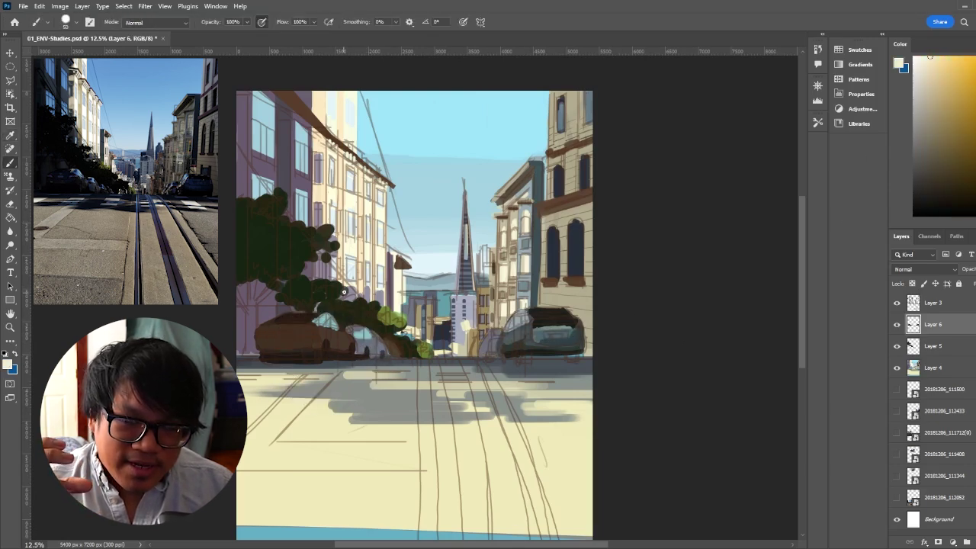
drag(310, 313, 305, 322)
alt+click(306, 320)
Add pale reflections to the dark grey car's side window and highlights along its roof.
alt+click(466, 326)
mouse_move(526, 323)
mouse_down()
mouse_move(510, 339)
mouse_move(521, 313)
mouse_move(539, 307)
mouse_up()
alt+click(538, 319)
alt+click(546, 312)
drag(535, 309, 561, 314)
alt+click(564, 302)
Touch up the brown car's front window edge and paint a shaded car just behind the dark grey one.
alt+click(349, 337)
drag(346, 326, 356, 332)
drag(503, 328, 496, 333)
alt+click(505, 340)
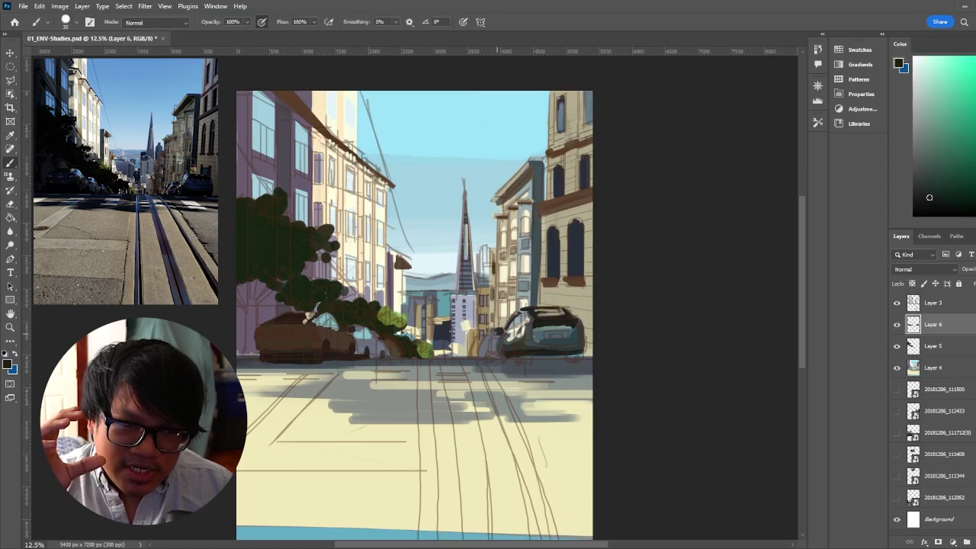
Hide the line-art layer and refine the brown car's rear body and window area with sampled pale and brown tones.
alt+click(543, 336)
alt+click(305, 363)
mouse_move(280, 335)
mouse_down()
mouse_move(312, 314)
mouse_move(333, 324)
mouse_move(325, 312)
mouse_up()
alt+click(289, 334)
click(896, 303)
alt+click(294, 323)
alt+click(309, 326)
Refine the small car behind the dark grey one and darken the grey car's underside where it meets the street.
alt+click(517, 331)
drag(494, 331, 486, 356)
alt+click(343, 373)
alt+click(330, 348)
drag(517, 351, 562, 358)
drag(576, 355, 541, 358)
Show the line art, sample brown, enlarge the brush and paint three cable car track bands down the street.
alt+click(380, 348)
drag(383, 348, 444, 538)
click(896, 303)
alt+click(304, 336)
key(bracketright)
key(bracketright)
key(bracketright)
key(bracketright)
key(bracketright)
key(bracketright)
key(bracketright)
key(bracketright)
key(bracketright)
drag(440, 381, 456, 538)
mouse_move(458, 363)
mouse_down()
mouse_move(481, 538)
mouse_move(498, 538)
mouse_up()
drag(483, 361, 545, 538)
Extend the three brown track bands down to the bottom edge of the canvas.
key(l)
scroll(495, 427, down, 3)
key(b)
drag(444, 414, 450, 454)
drag(488, 410, 494, 454)
drag(545, 412, 555, 454)
Sample the cream road colour and cover the blue strip at the canvas bottom around and between the tracks.
alt+click(263, 400)
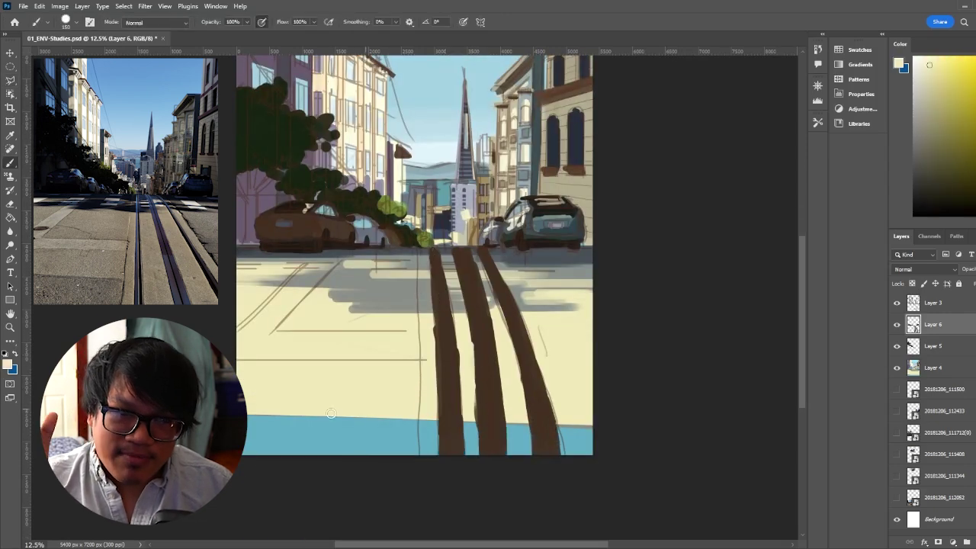
mouse_move(248, 418)
mouse_down()
mouse_move(324, 451)
mouse_move(431, 439)
mouse_up()
drag(470, 426, 472, 451)
drag(515, 427, 520, 452)
drag(567, 429, 581, 450)
Sample a darker tone, shrink the brush and paint dark groove lines along the brown cable car tracks.
alt+click(525, 244)
key(bracketleft)
key(bracketleft)
key(bracketleft)
key(bracketleft)
key(bracketleft)
key(bracketleft)
key(bracketleft)
key(bracketleft)
mouse_move(434, 251)
mouse_down()
mouse_move(456, 454)
mouse_move(485, 371)
mouse_move(494, 454)
mouse_up()
mouse_move(483, 250)
mouse_down()
mouse_move(544, 454)
mouse_move(526, 370)
mouse_up()
Sample the cream road colour and trim the outer edge of the leftmost track.
alt+click(499, 285)
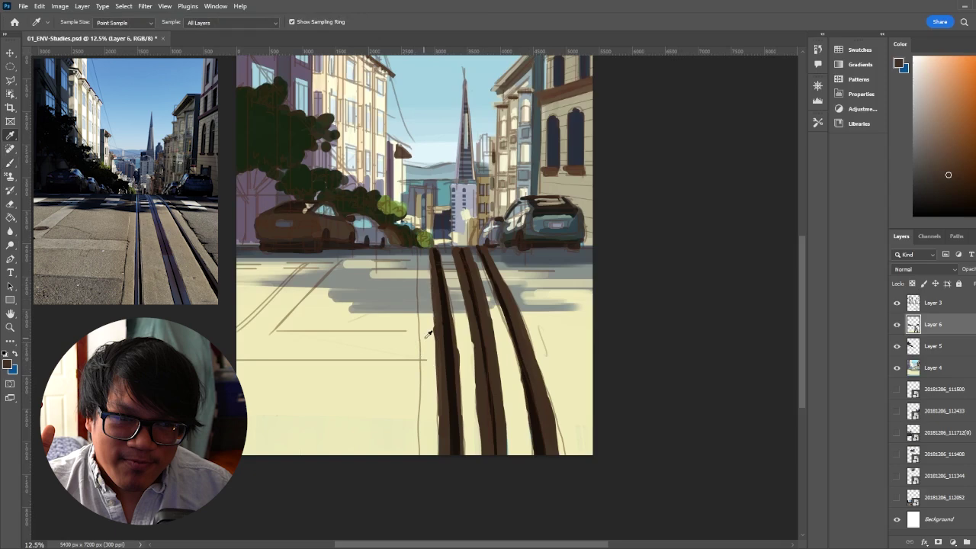
alt+click(428, 335)
drag(432, 322, 437, 374)
alt+click(440, 267)
Sample pale blue-grey, dab a reflection on the middle track near the hill crest, and hide the line-art layer.
alt+click(492, 228)
drag(458, 254, 464, 278)
key(ctrl+minus)
drag(551, 207, 556, 270)
click(896, 303)
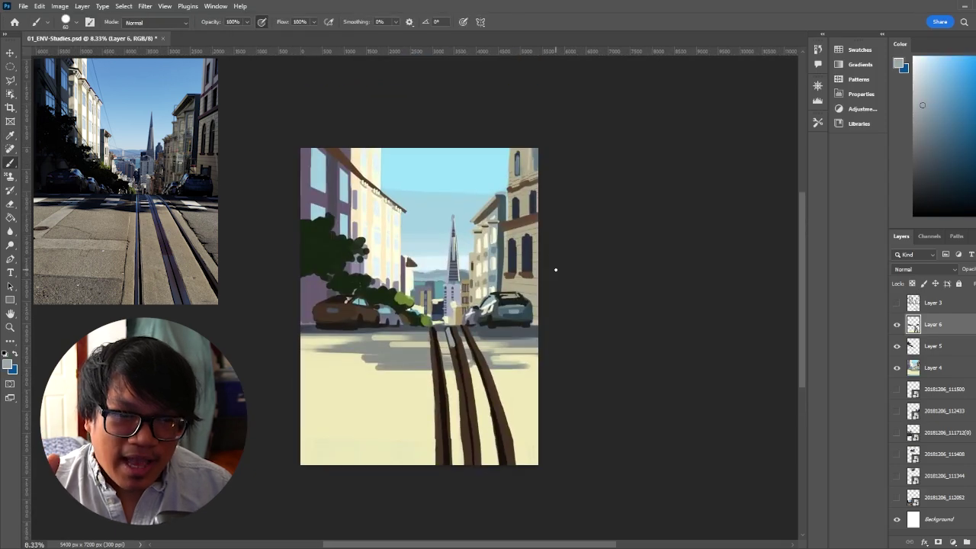
Sample the grey street shadow, enlarge the brush and cover the cream pavement on both sides of the tracks.
alt+click(392, 366)
key(bracketright)
key(bracketright)
key(bracketright)
key(bracketright)
key(bracketright)
key(bracketright)
key(bracketright)
key(bracketright)
key(bracketright)
key(bracketright)
drag(309, 358, 416, 379)
drag(497, 359, 528, 457)
Reduce the brush size and fill the strips between the cable car tracks with the same grey.
key(bracketleft)
key(bracketleft)
key(bracketleft)
key(bracketleft)
drag(467, 347, 489, 461)
drag(448, 372, 457, 460)
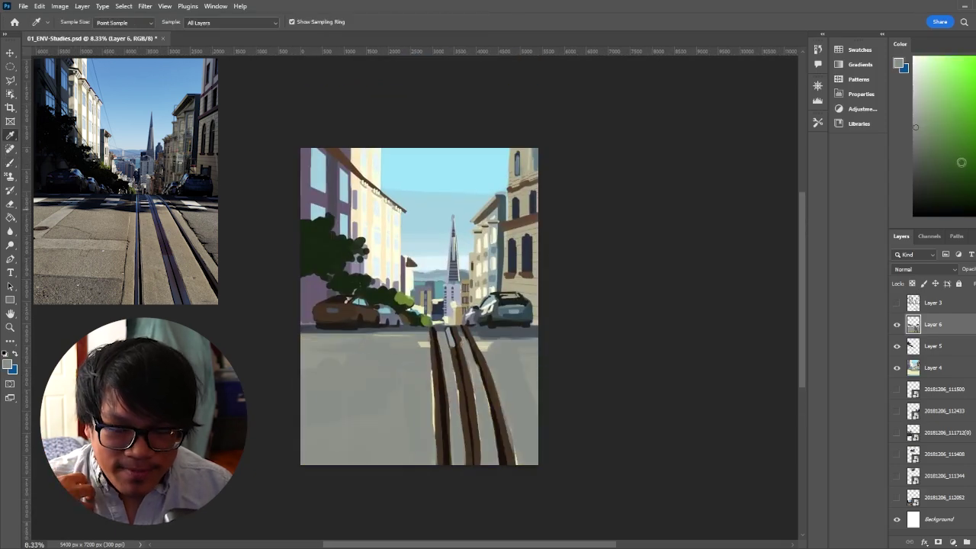
Paint warm cream and olive-beige concrete strips beside and between the cable car tracks.
alt+click(422, 357)
drag(426, 346, 428, 451)
alt+click(424, 345)
drag(442, 332, 458, 462)
mouse_move(461, 333)
mouse_down()
mouse_move(492, 462)
mouse_move(524, 462)
mouse_up()
alt+click(500, 427)
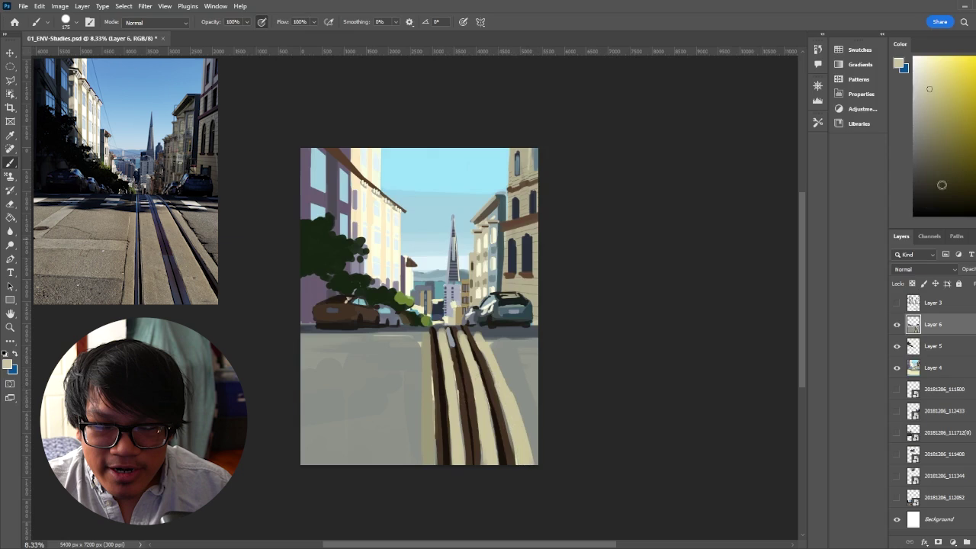
Pick muted greys and blend them over the foreground pavement to the left of the tracks.
click(920, 116)
alt+click(399, 417)
mouse_move(354, 413)
mouse_down()
mouse_move(410, 414)
mouse_move(305, 460)
mouse_up()
alt+click(397, 414)
drag(374, 457, 418, 427)
alt+click(399, 396)
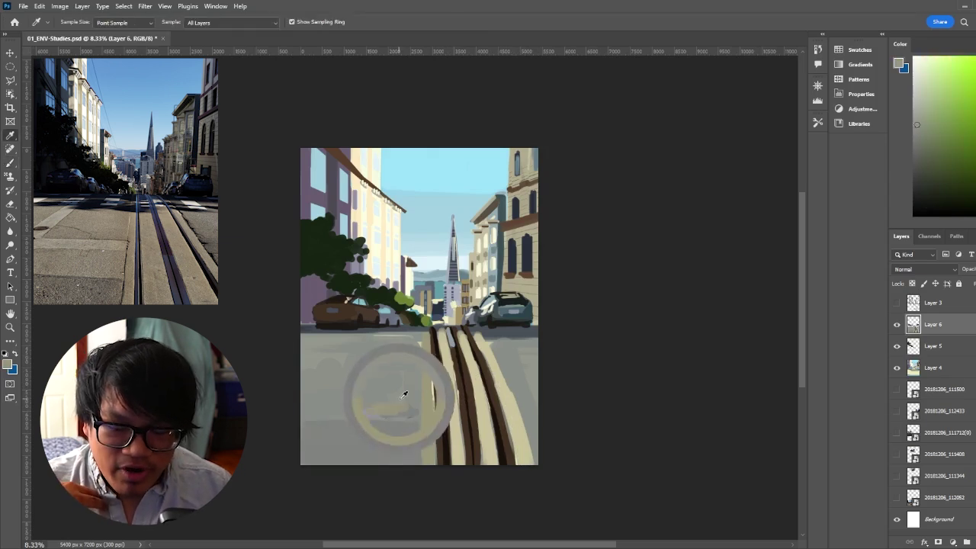
Paint a muted yellow-green band across the left foreground pavement and cut it back with a sampled road tone.
mouse_move(309, 410)
mouse_down()
mouse_move(415, 414)
mouse_move(309, 414)
mouse_move(385, 419)
mouse_up()
alt+click(425, 382)
drag(376, 404, 418, 419)
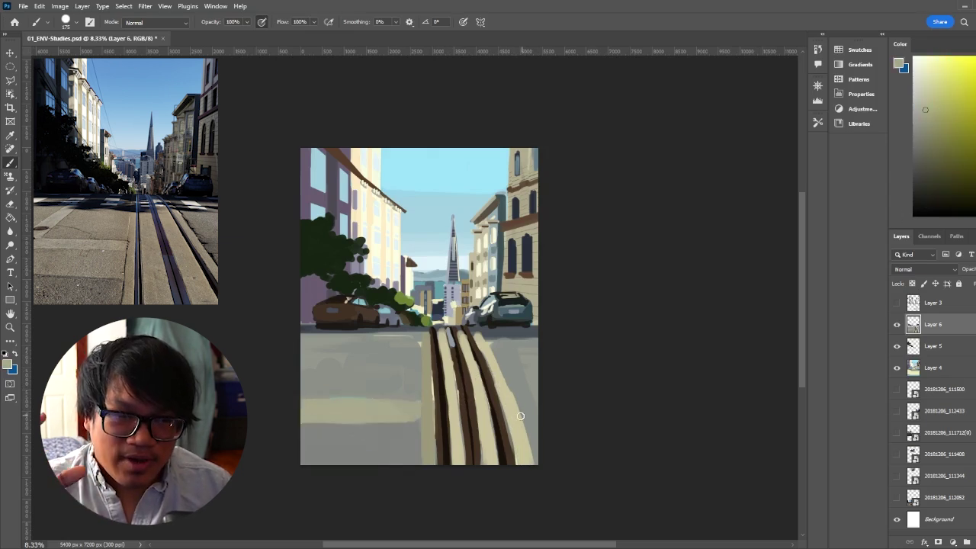
alt+click(366, 408)
drag(305, 405, 418, 411)
Paint a pale grey angled road marking left of the tracks and fill the pavement behind it with warm grey.
alt+click(451, 341)
drag(305, 384, 385, 385)
mouse_move(366, 334)
mouse_down()
mouse_move(306, 377)
mouse_move(416, 381)
mouse_up()
alt+click(332, 364)
mouse_move(306, 368)
mouse_down()
mouse_move(340, 337)
mouse_move(403, 339)
mouse_up()
alt+click(343, 350)
alt+click(352, 364)
Sample dark blue-grey and paint cast shadows across the street below the parked cars and at the hill crest.
alt+click(407, 326)
drag(310, 340, 382, 340)
drag(347, 348, 402, 351)
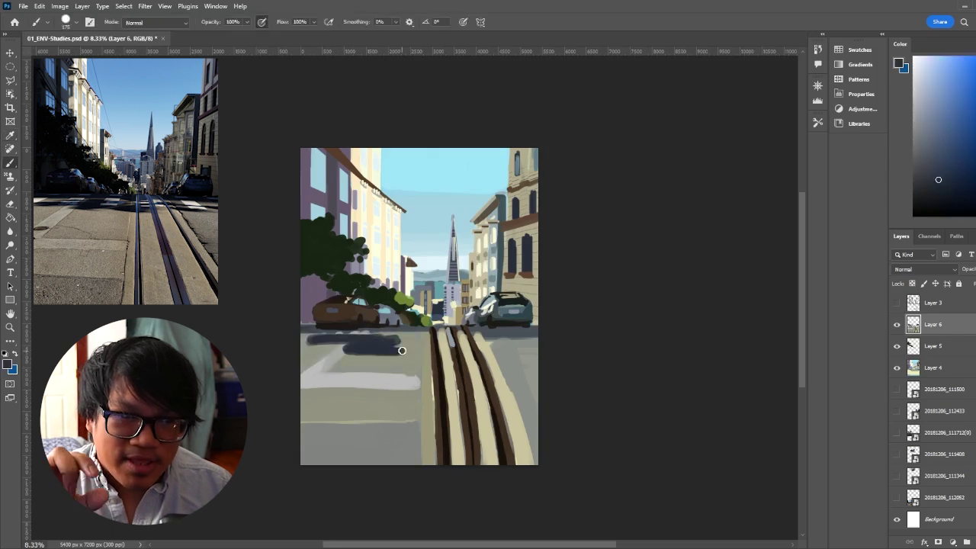
drag(305, 330, 411, 336)
drag(370, 330, 535, 334)
mouse_move(509, 348)
mouse_down()
mouse_move(538, 344)
mouse_move(500, 342)
mouse_up()
drag(401, 346, 428, 338)
drag(439, 336, 443, 339)
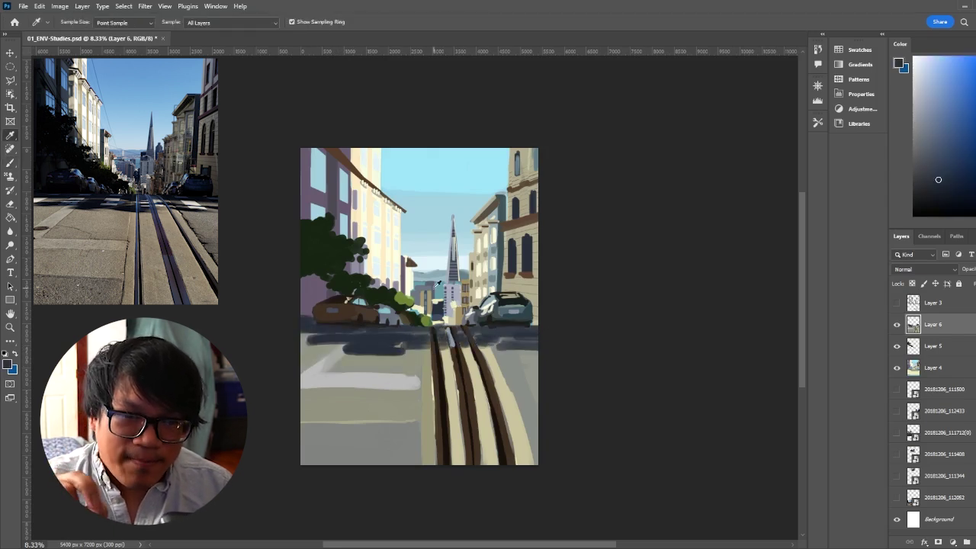
alt+click(379, 346)
alt+click(296, 344)
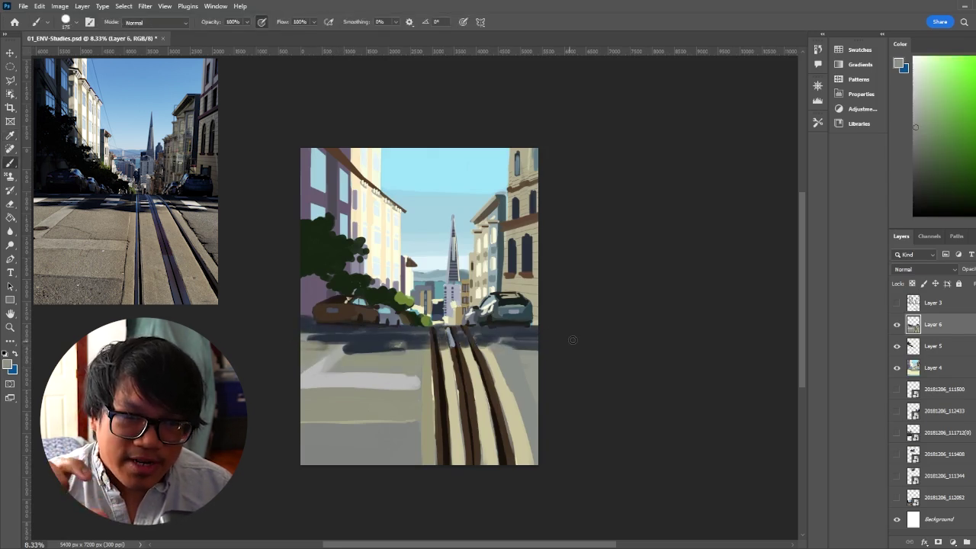
Sample dark tones from the tree and car, paint the tree's trunk and branches, and fit the painting in view.
alt+click(338, 300)
drag(302, 285, 305, 316)
alt+click(334, 281)
drag(330, 280, 319, 291)
drag(320, 289, 339, 293)
key(ctrl+plus)
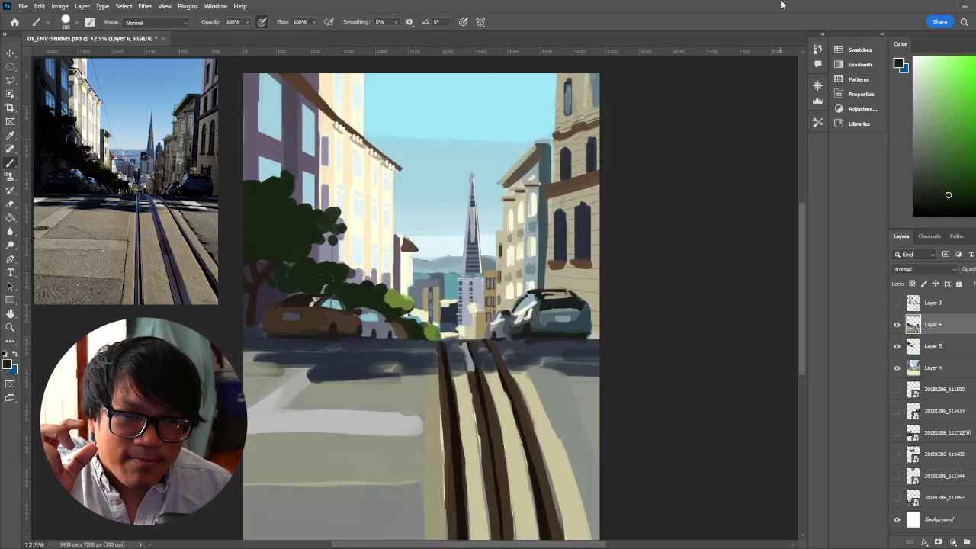
key(ctrl+0)
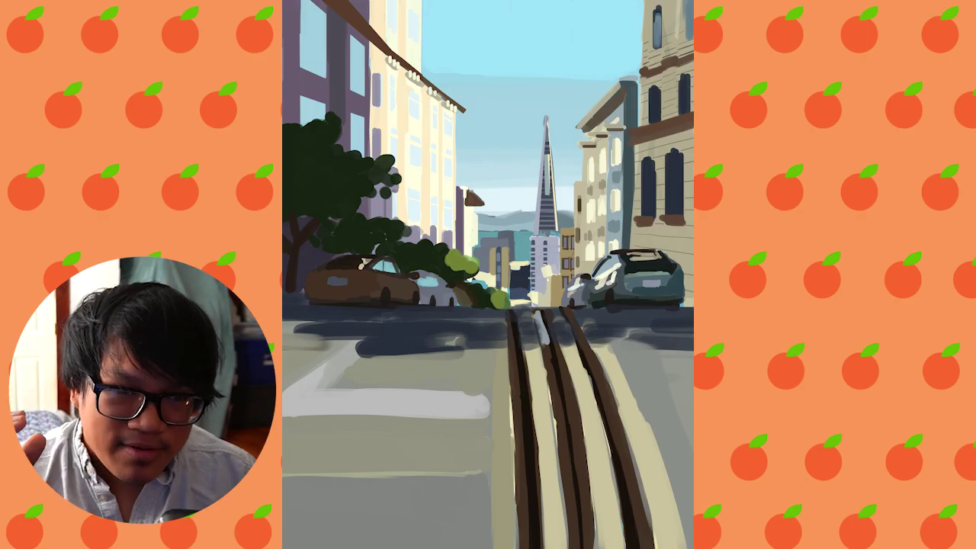